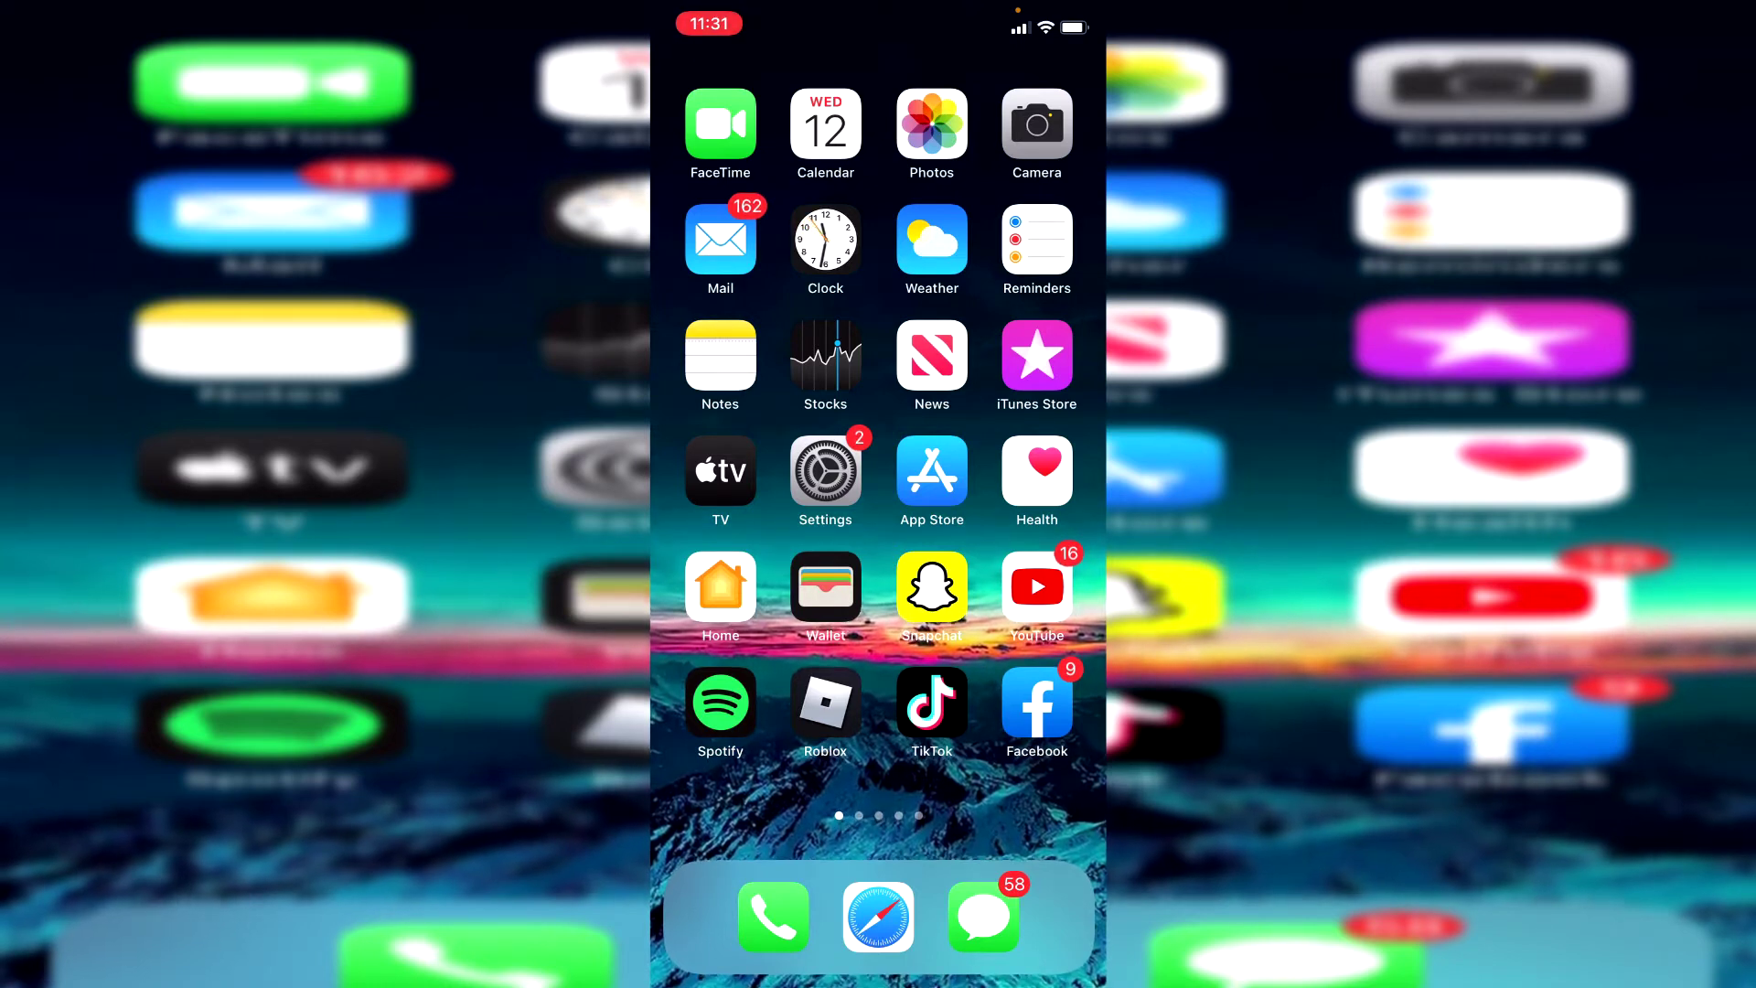
Launch the YouTube app briefly, then close it back to the home screen
{"action": "left_click", "coordinate": [1037, 586]}
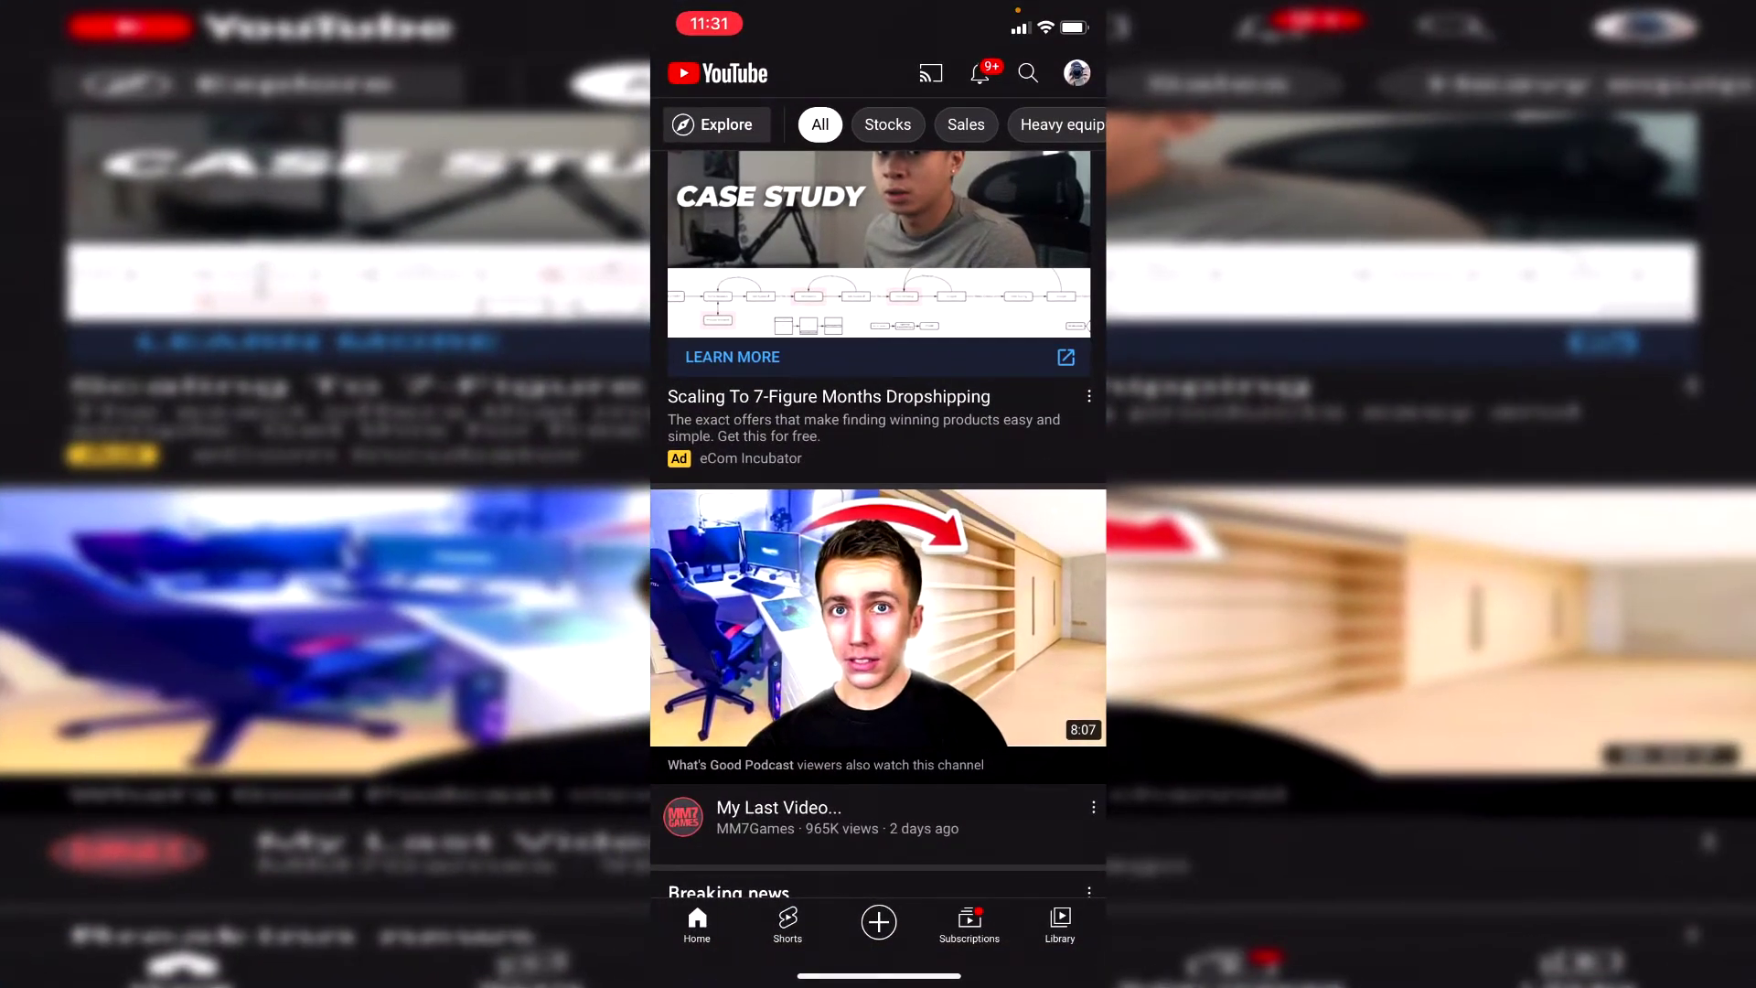
{"action": "scroll", "coordinate": [878, 549], "scroll_direction": "up", "scroll_amount": 1}
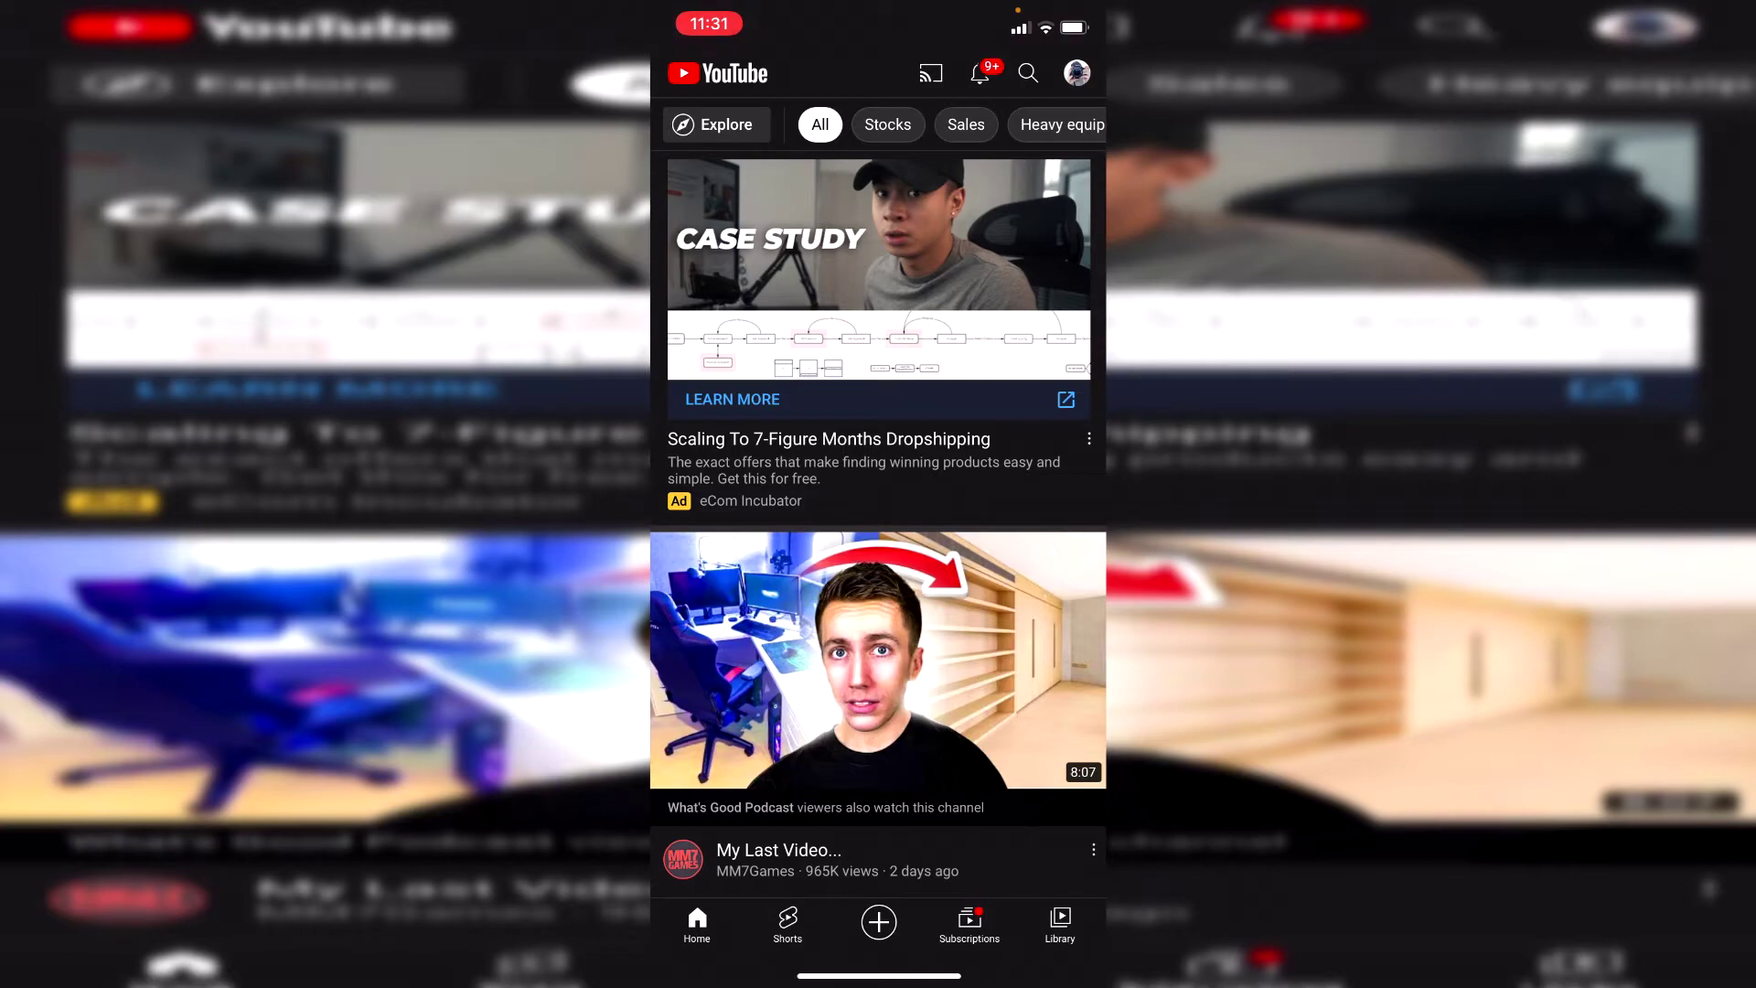
{"action": "left_click_drag", "start_coordinate": [878, 975], "coordinate": [878, 640]}
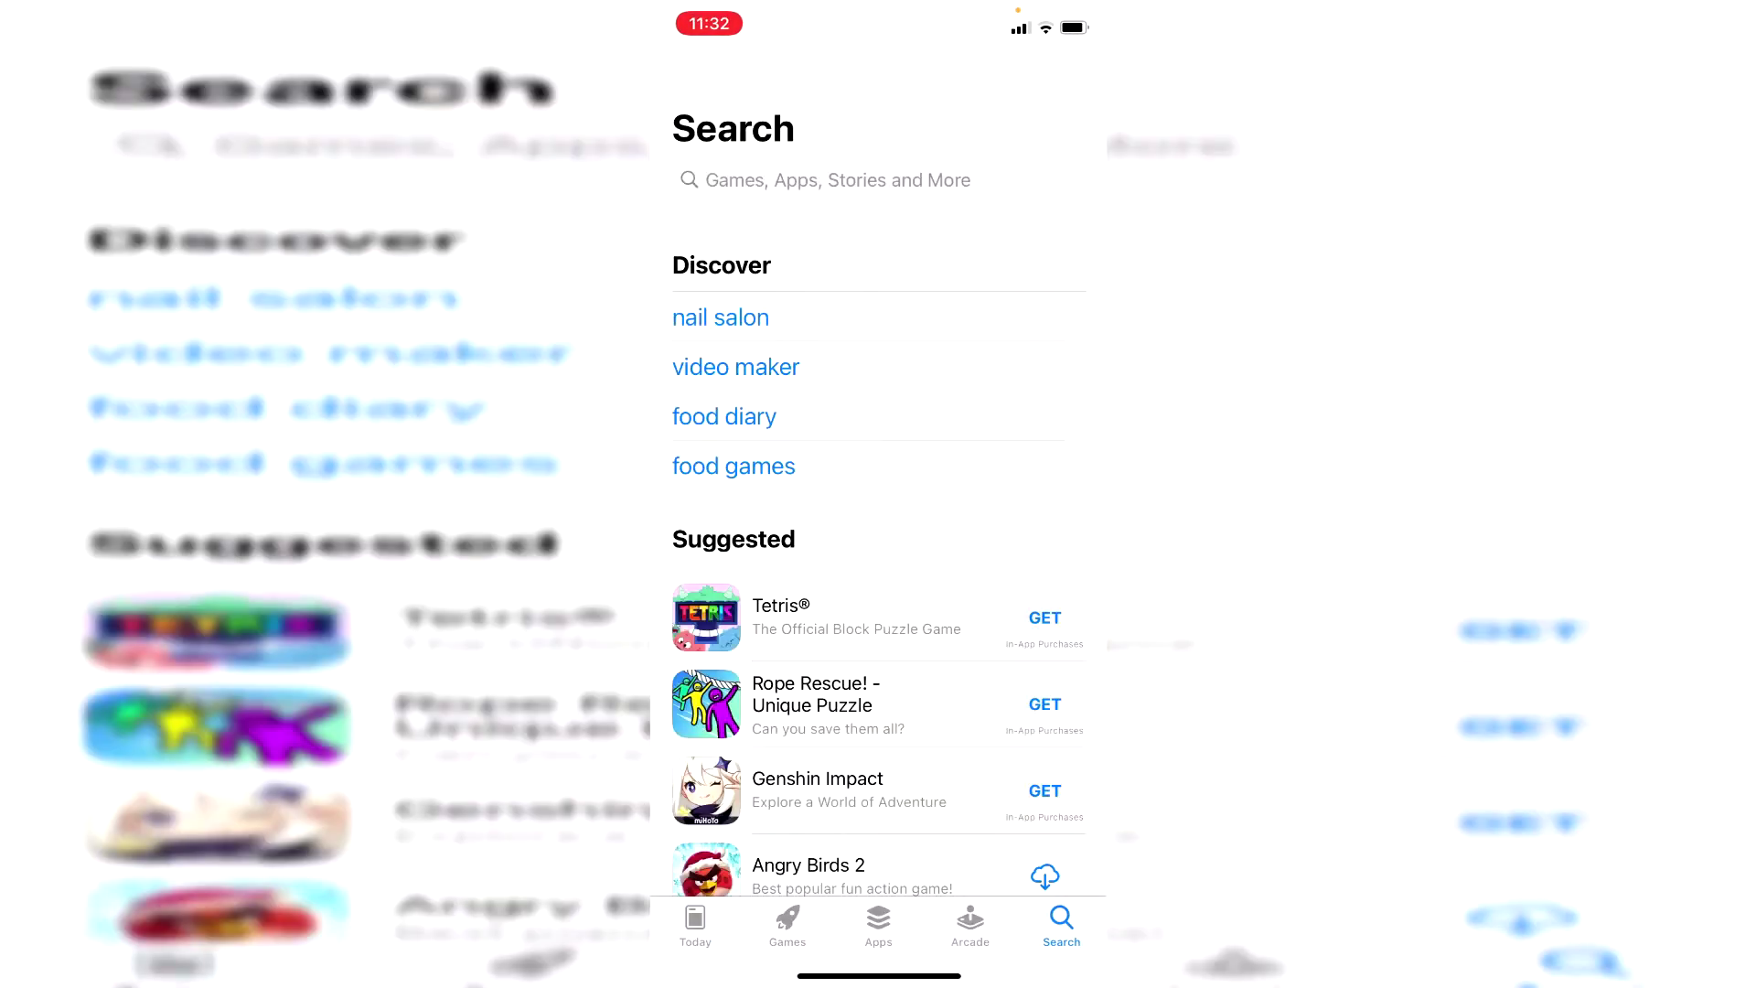
Search the App Store for 'you' to confirm YouTube is installed, then return home
{"action": "left_click", "coordinate": [837, 180]}
{"action": "type", "text": "youtube"}
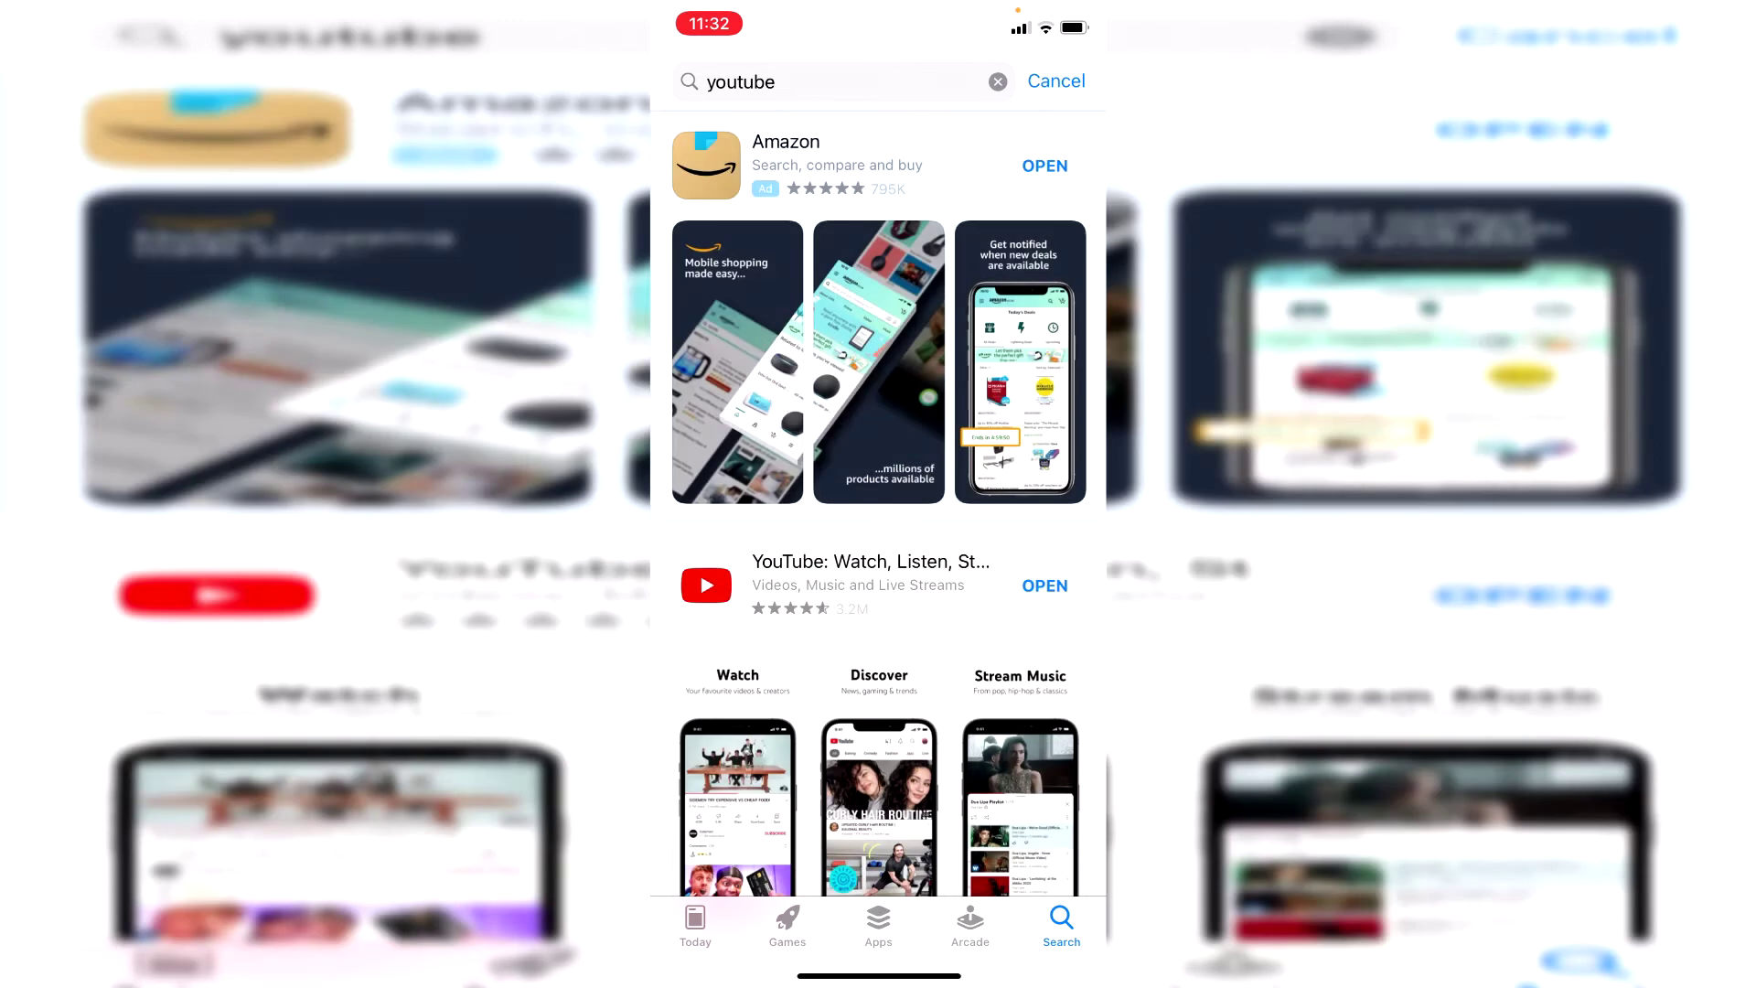
{"action": "scroll", "coordinate": [878, 503], "scroll_direction": "down", "scroll_amount": 3}
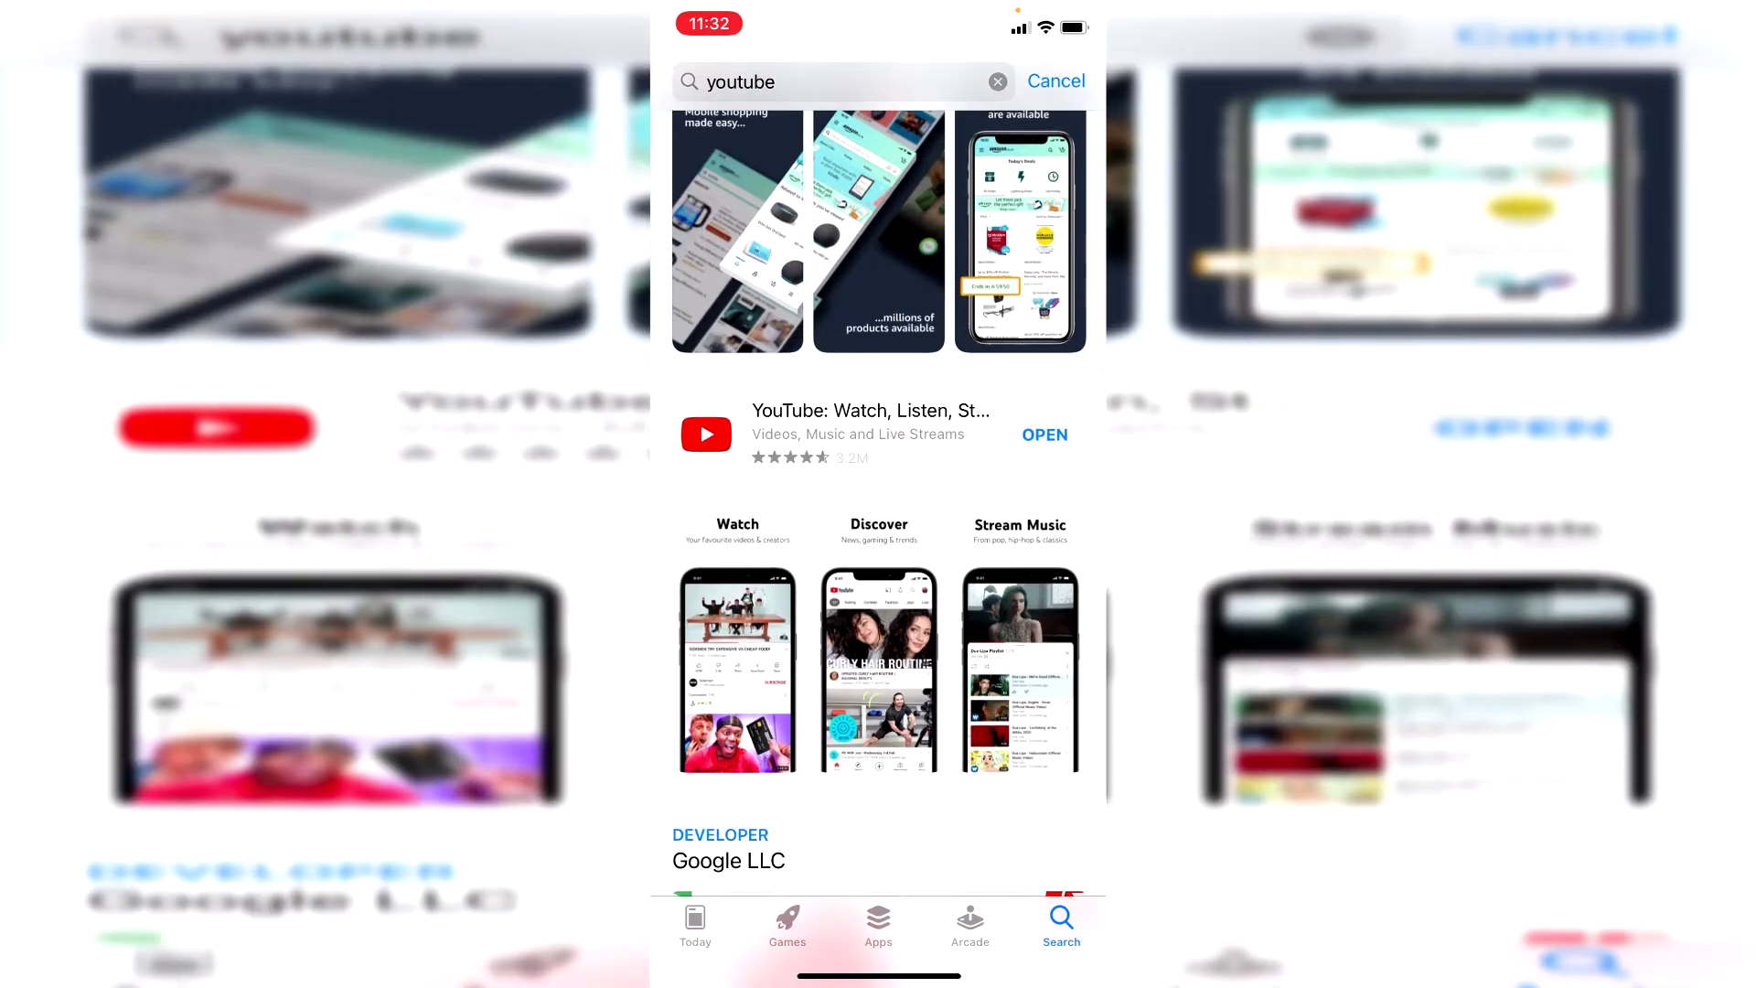
{"action": "left_click_drag", "start_coordinate": [878, 975], "coordinate": [878, 640]}
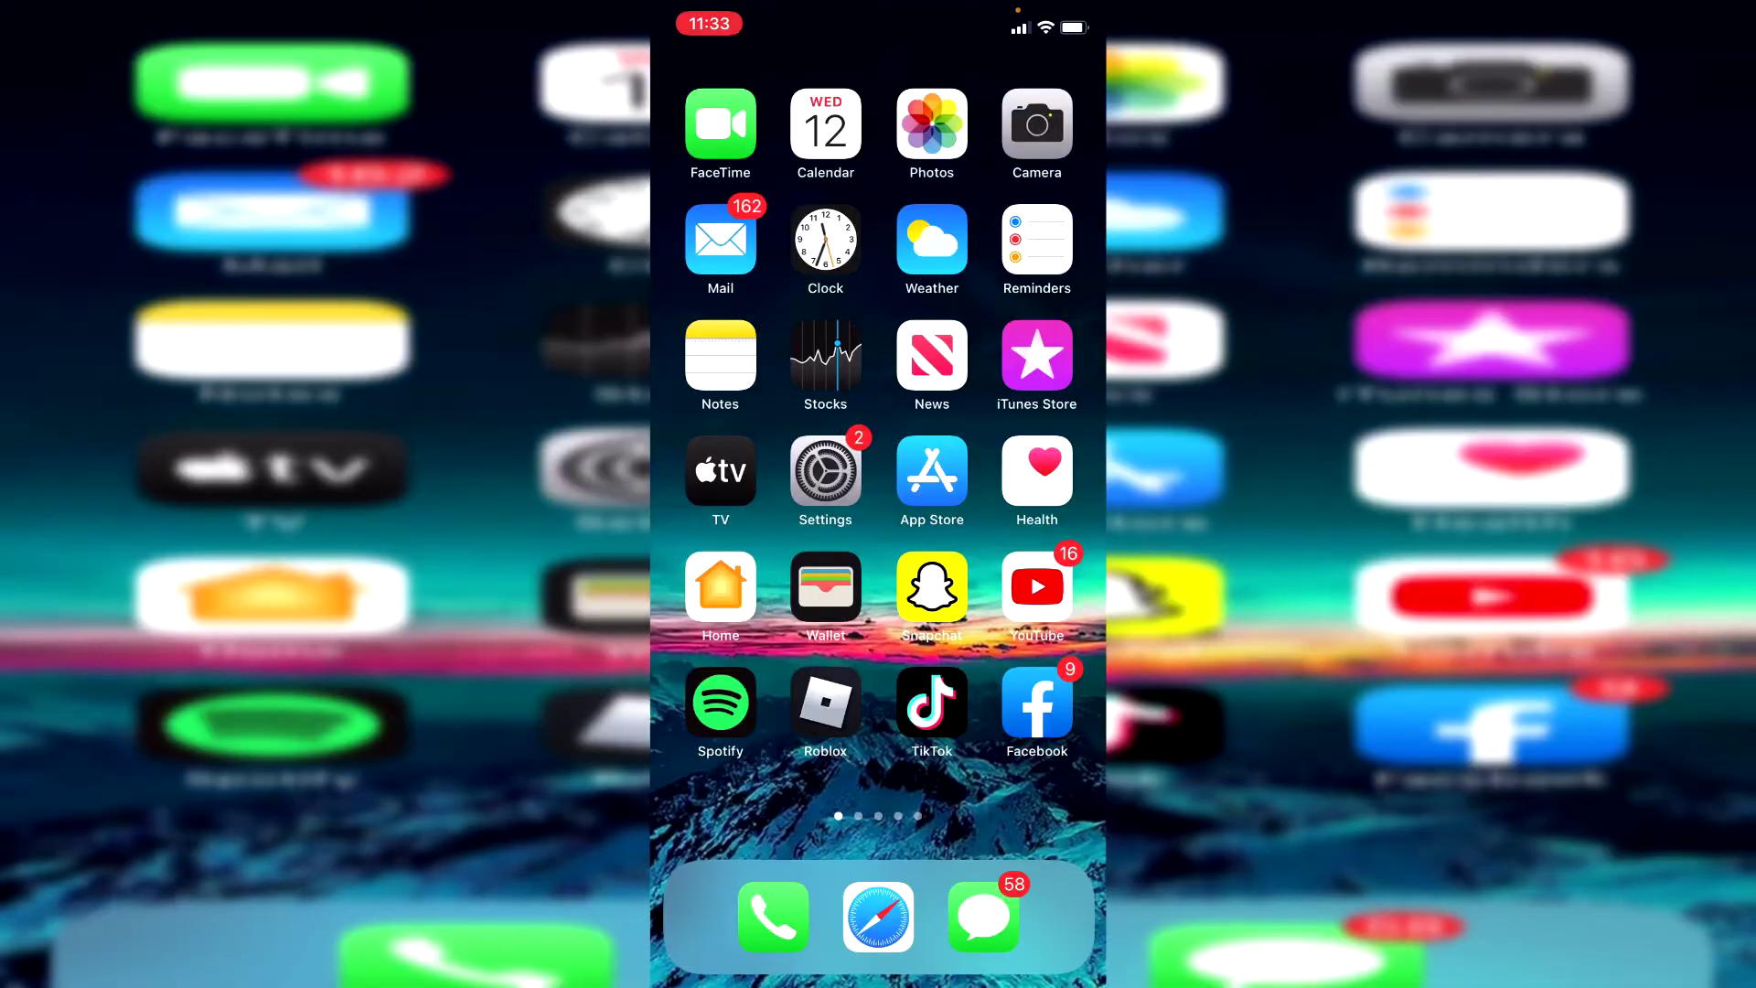
Launch YouTube and reach Settings through the profile avatar's account menu
{"action": "left_click", "coordinate": [1037, 586]}
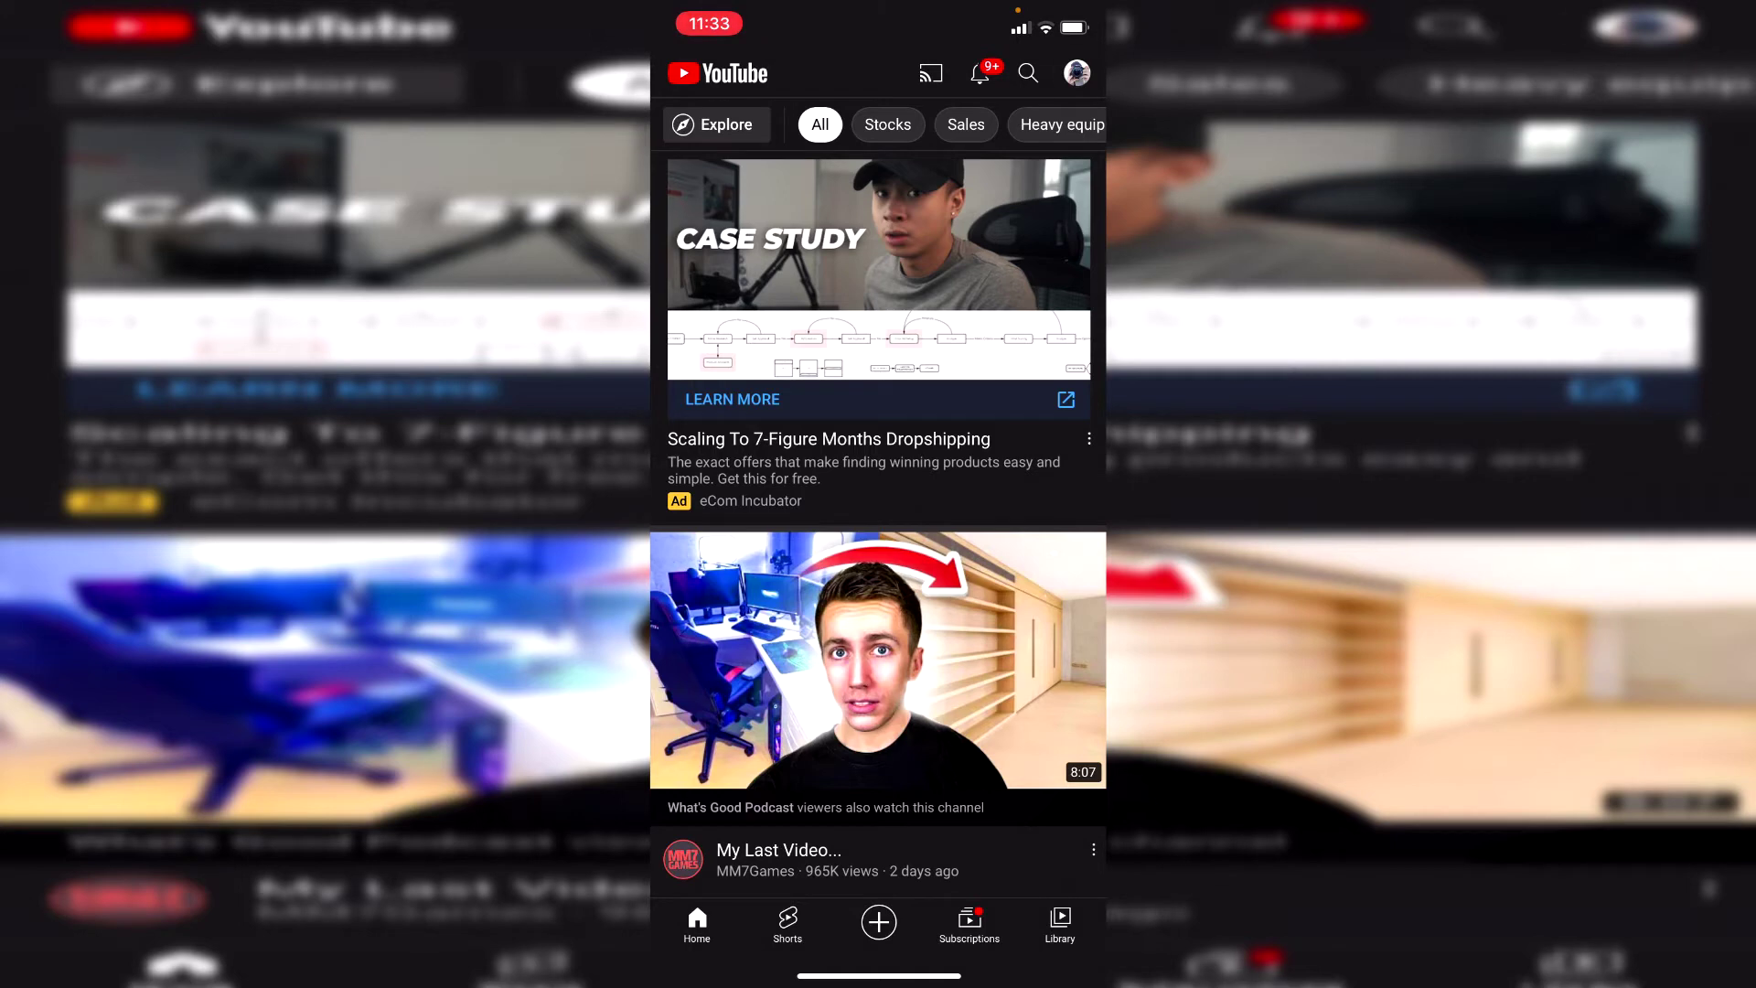
{"action": "left_click", "coordinate": [1076, 73]}
{"action": "scroll", "coordinate": [878, 494], "scroll_direction": "down", "scroll_amount": 1}
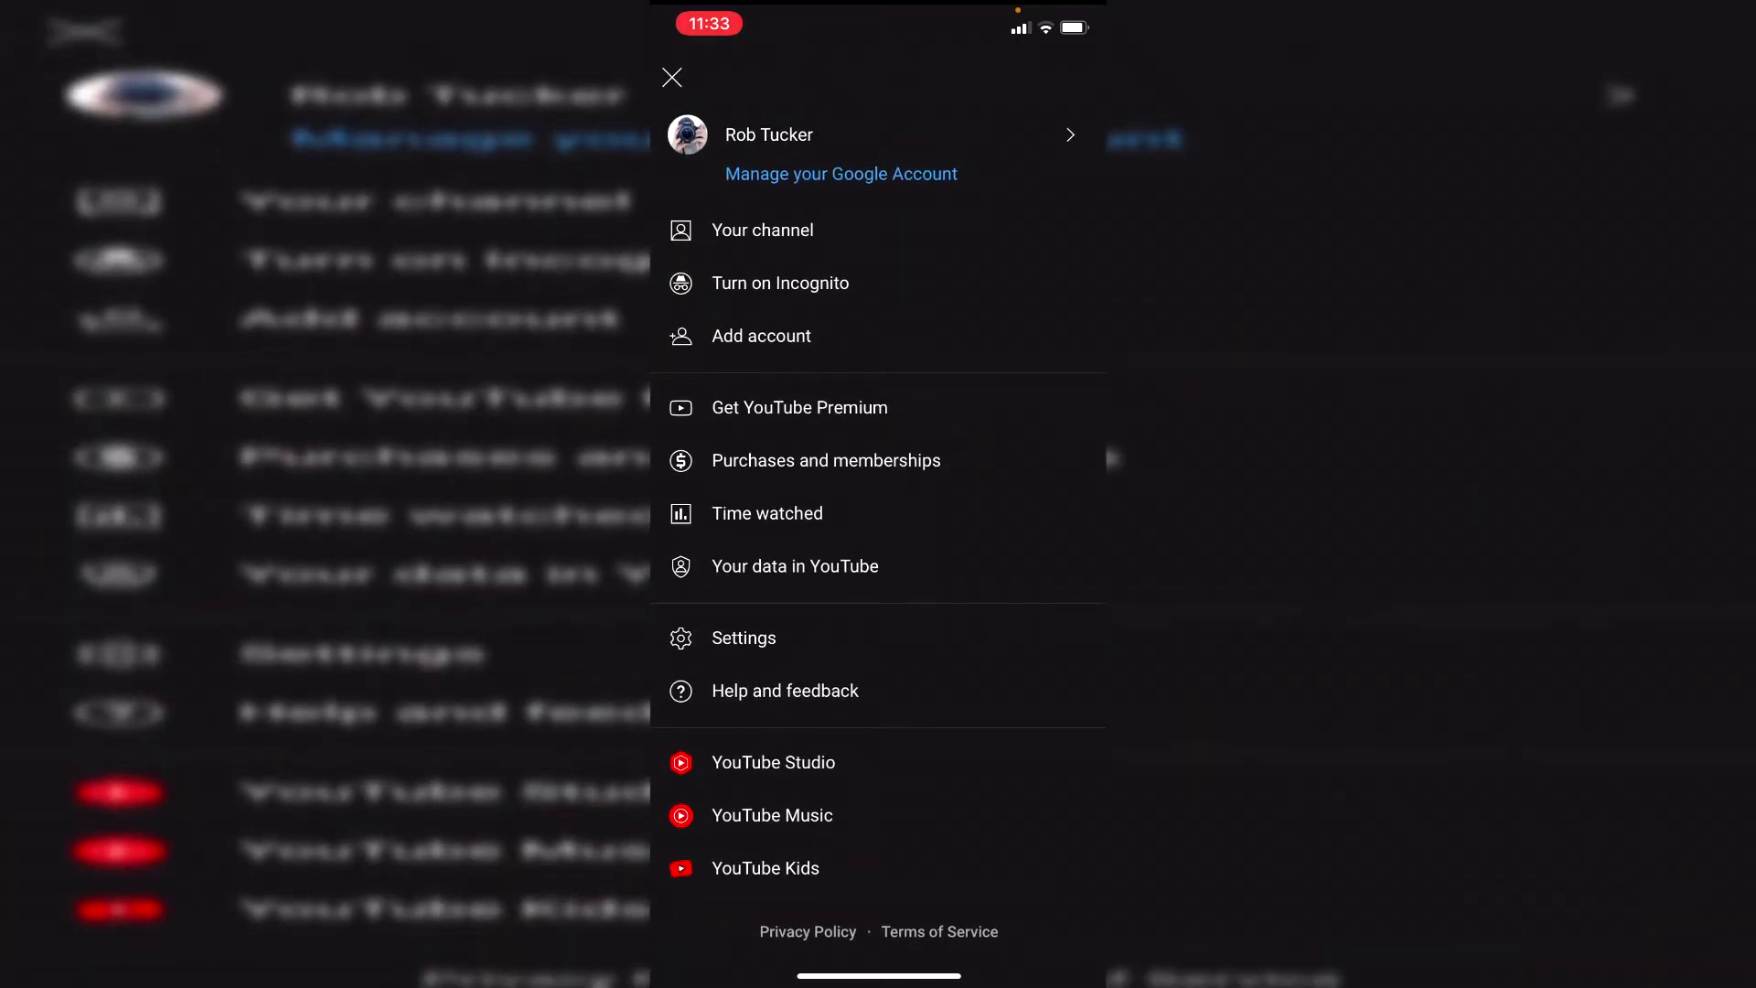
{"action": "left_click", "coordinate": [743, 637]}
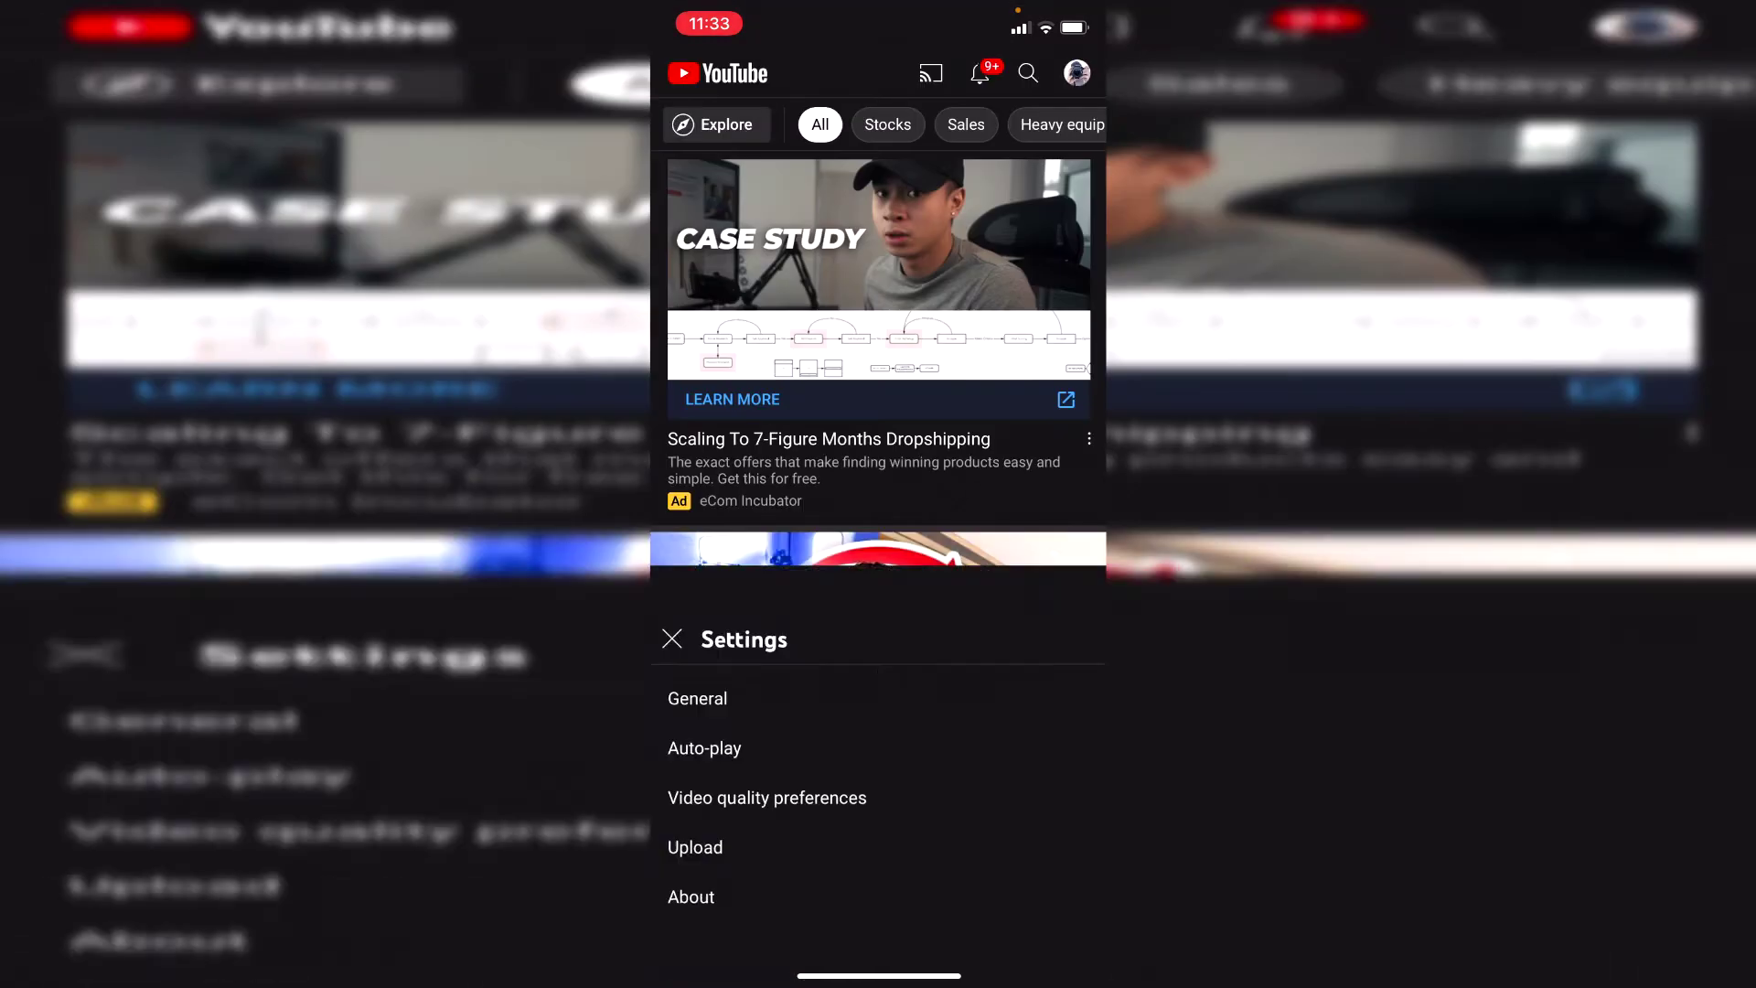
{"action": "scroll", "coordinate": [878, 411], "scroll_direction": "up", "scroll_amount": 1}
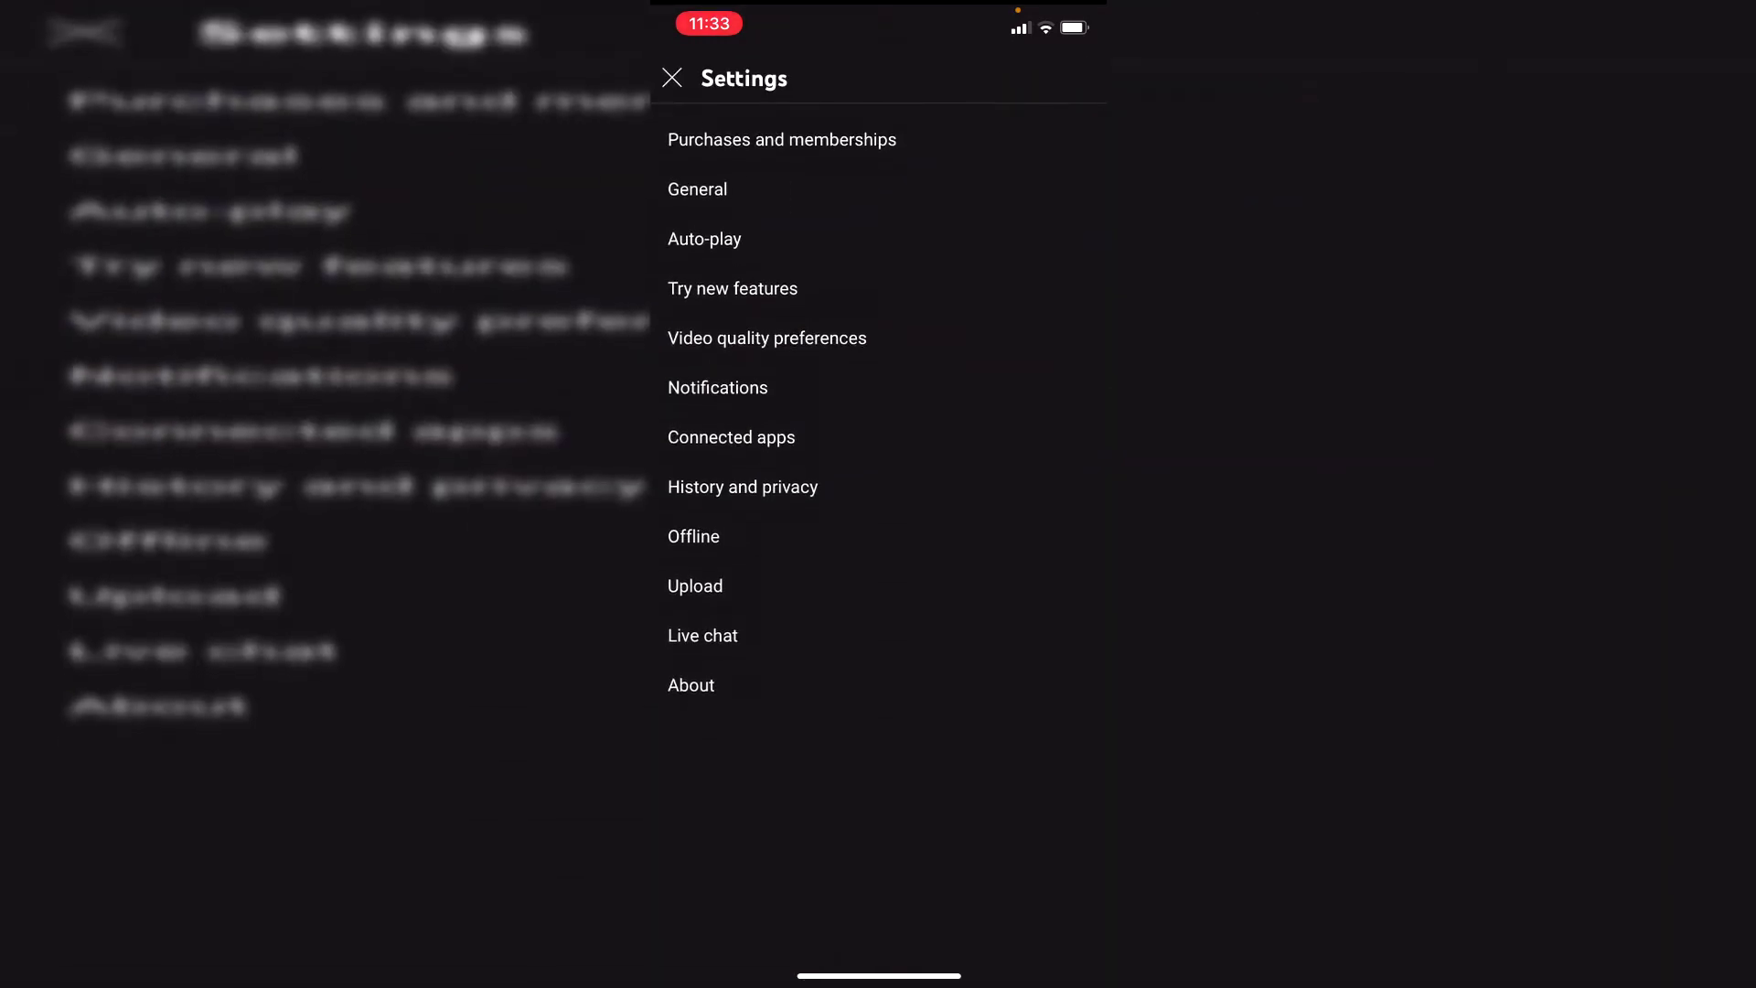
Verify Restricted Mode is off under General settings, then close the YouTube app
{"action": "left_click", "coordinate": [697, 186]}
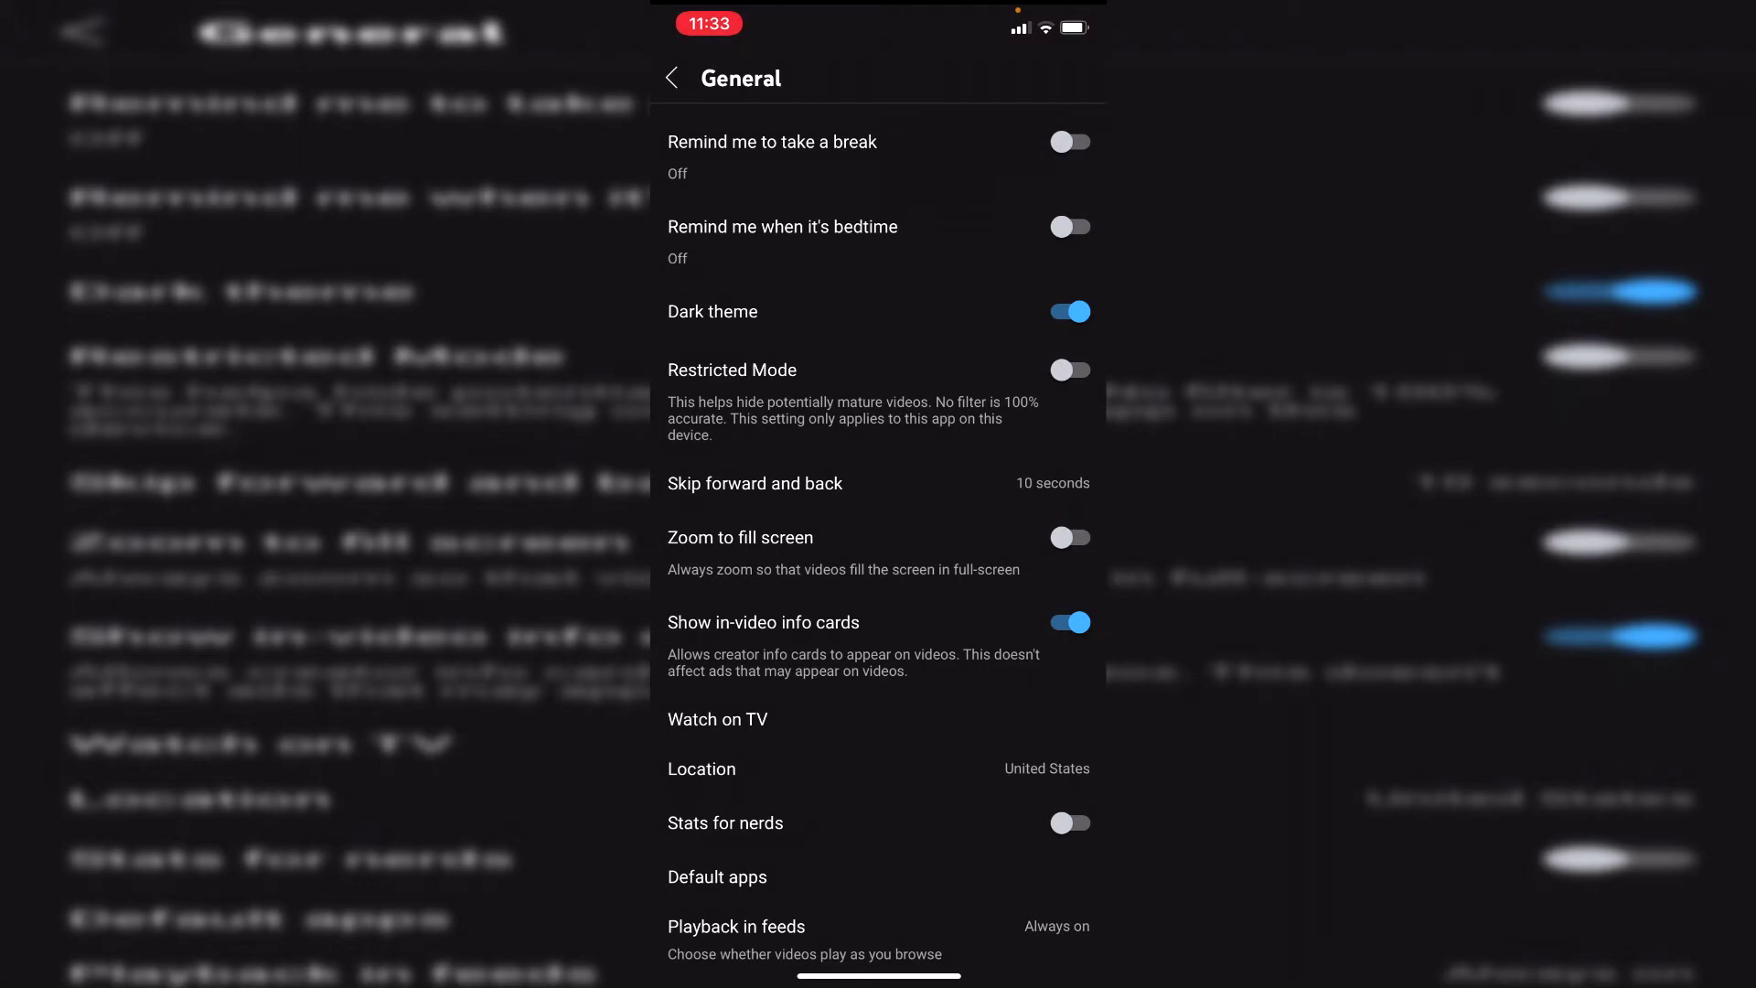
{"action": "left_click", "coordinate": [671, 78]}
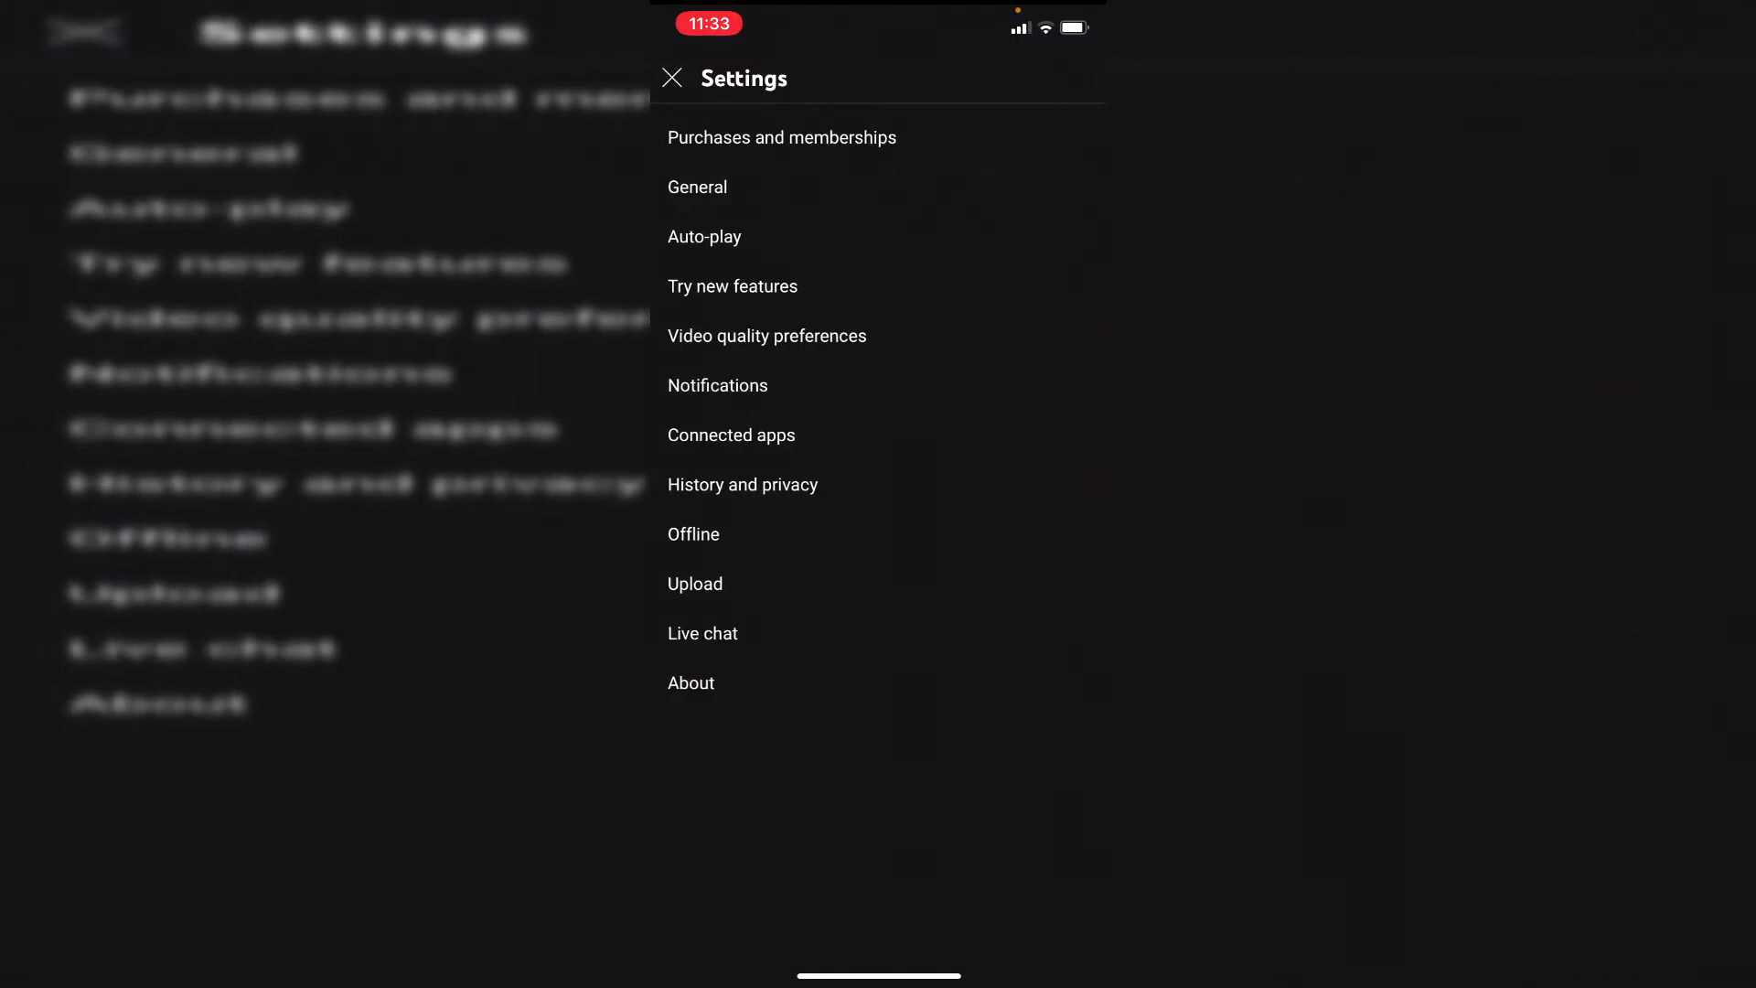
{"action": "left_click_drag", "start_coordinate": [878, 975], "coordinate": [878, 640]}
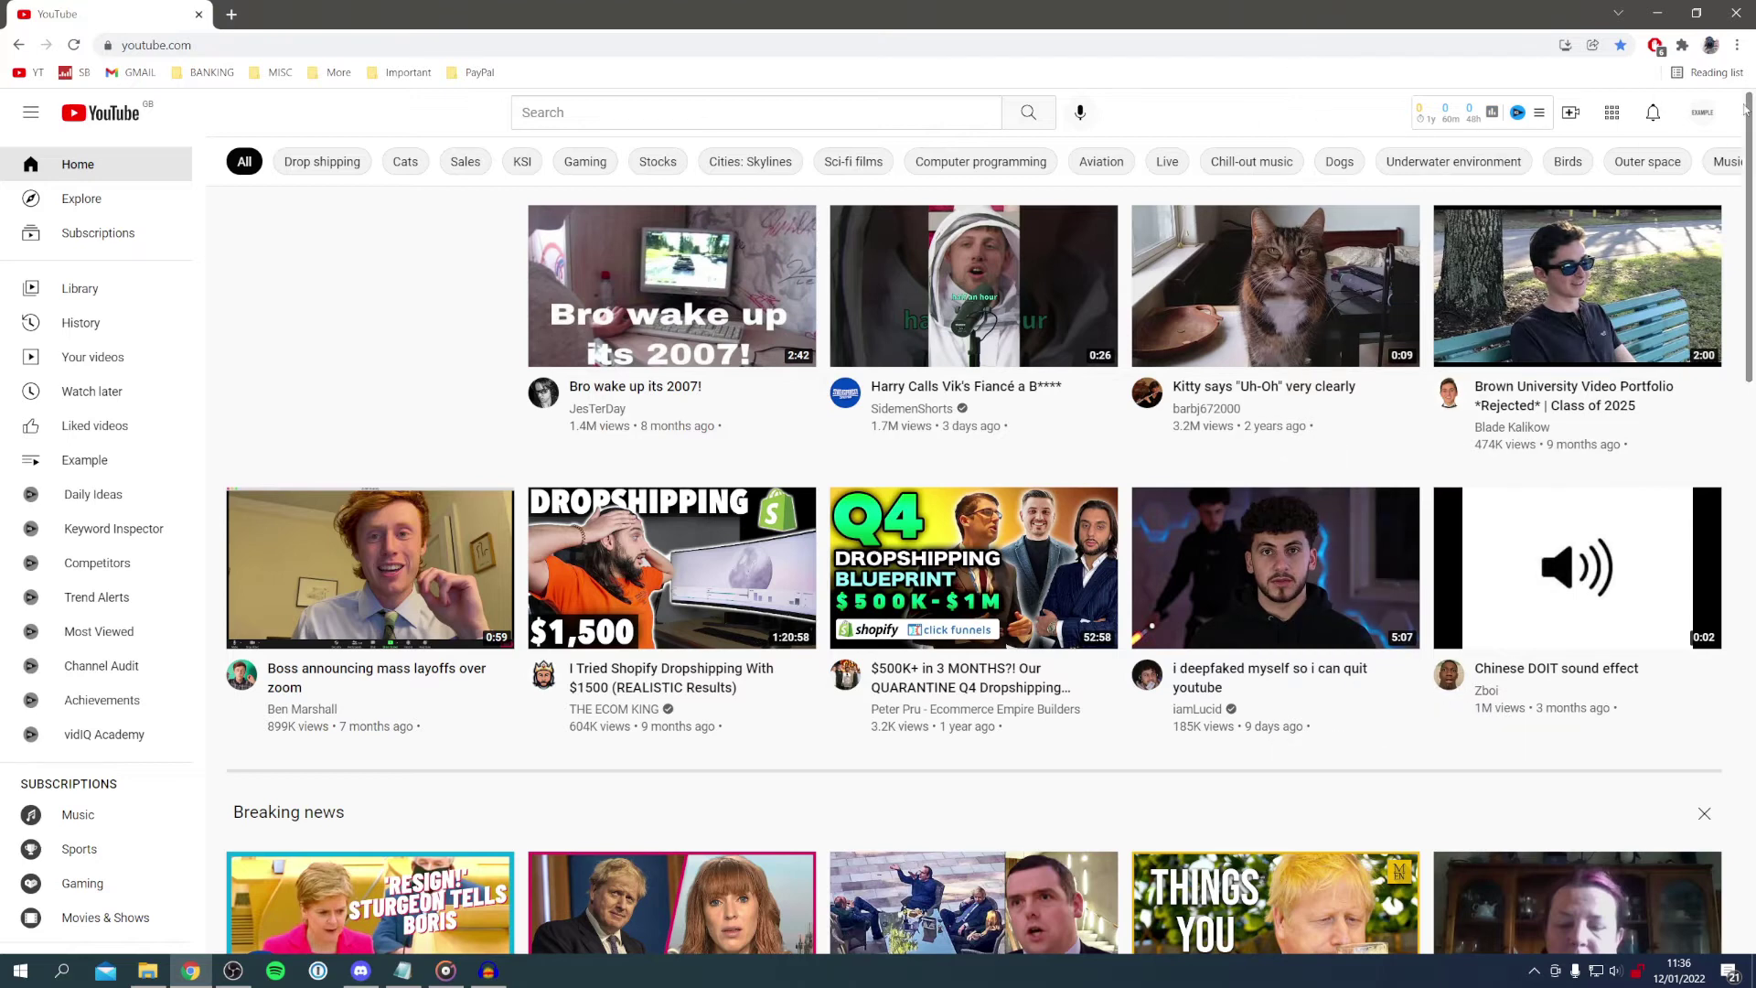
From the youtube.com account menu, note Restricted Mode: Off and go to YouTube Studio
{"action": "left_click", "coordinate": [1703, 115]}
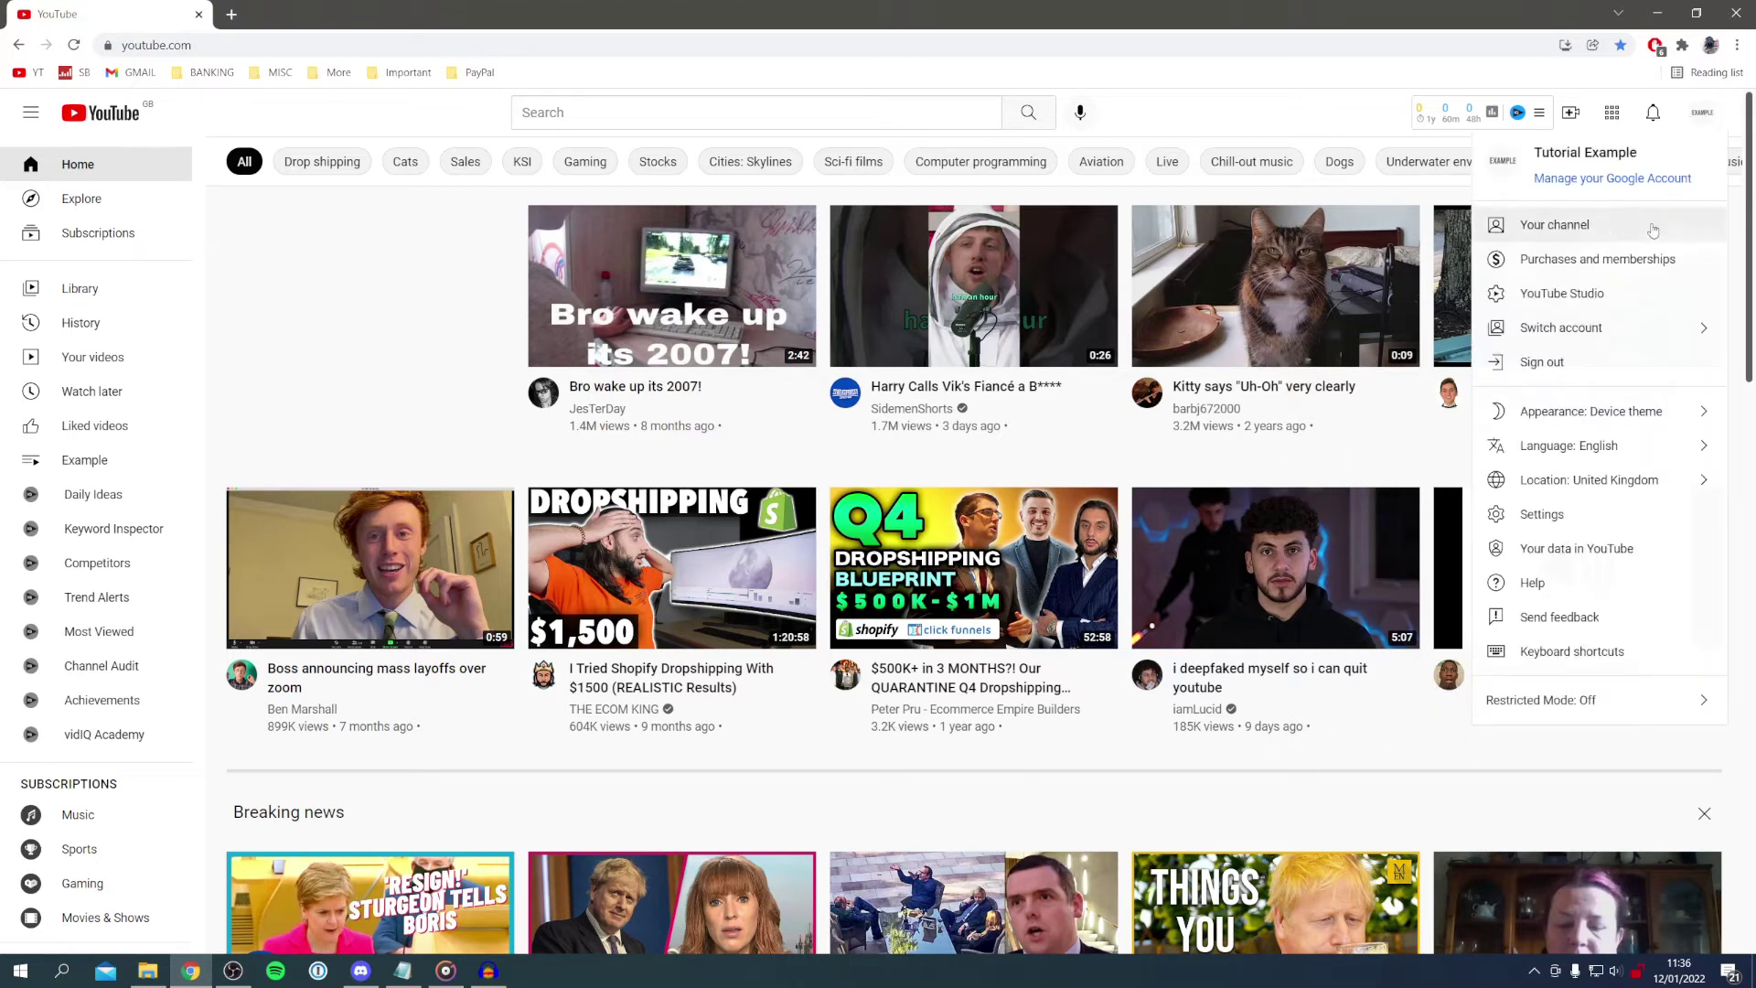
{"action": "left_click", "coordinate": [1546, 294]}
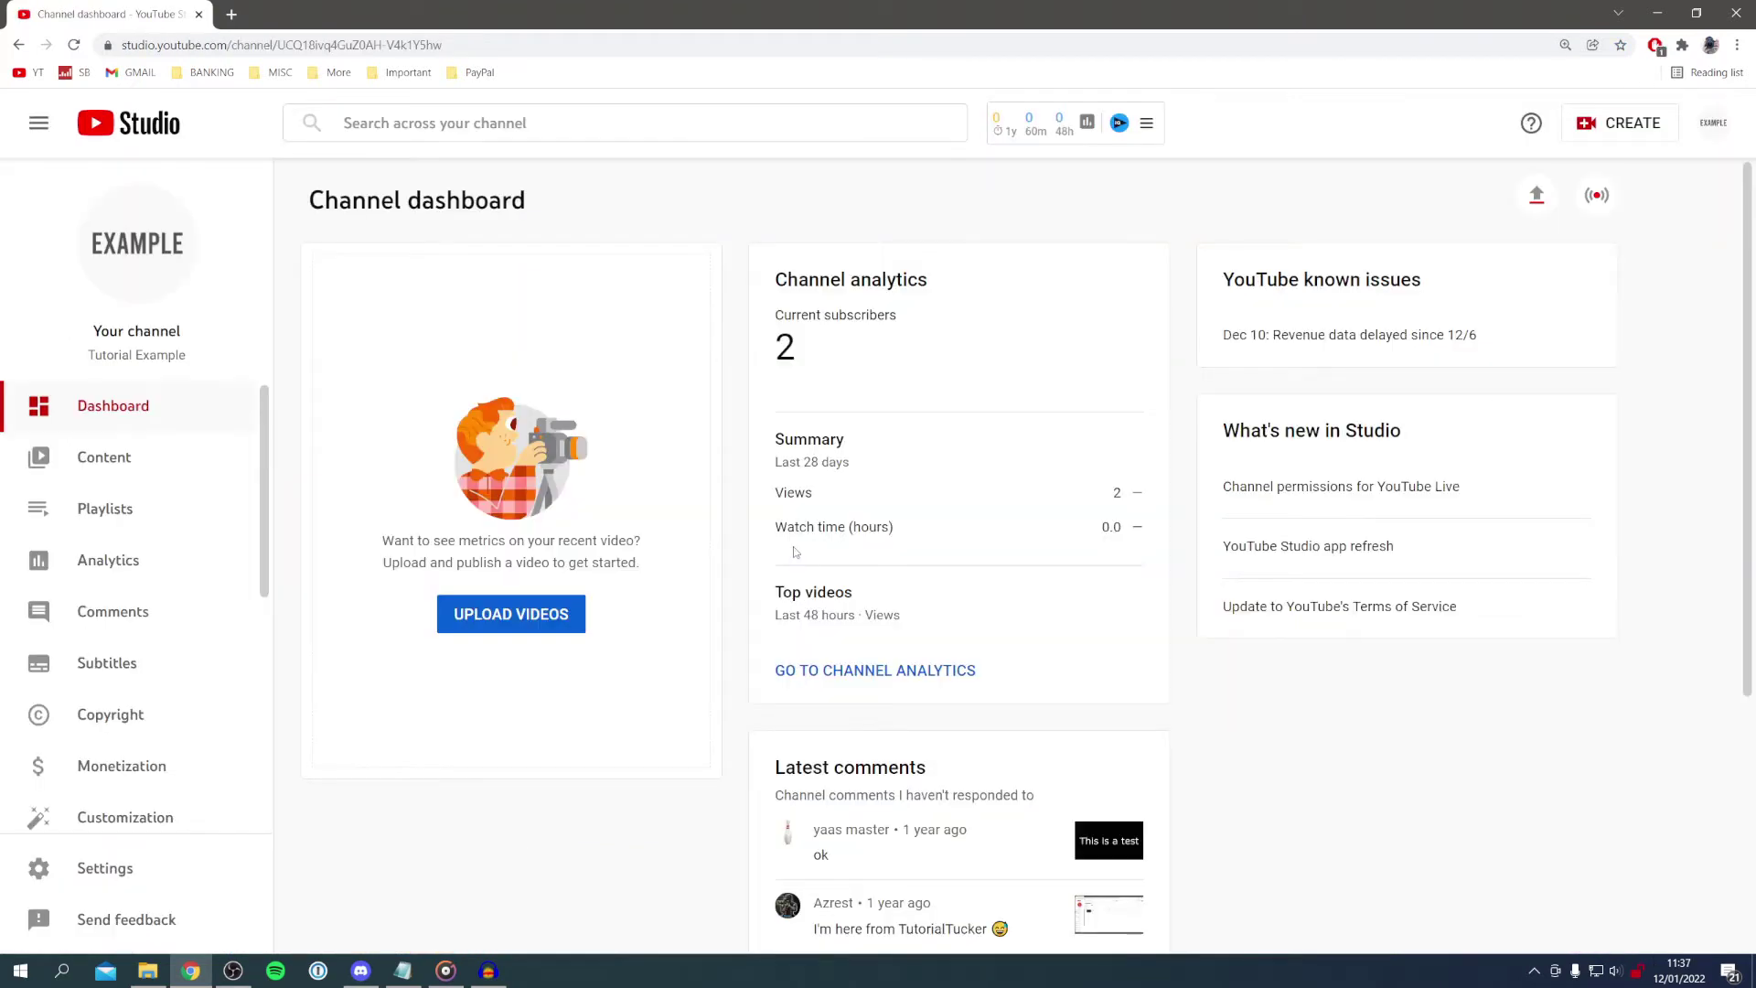
Under Settings > Channel > Advanced settings, mark the channel as not made for kids
{"action": "left_click", "coordinate": [153, 874]}
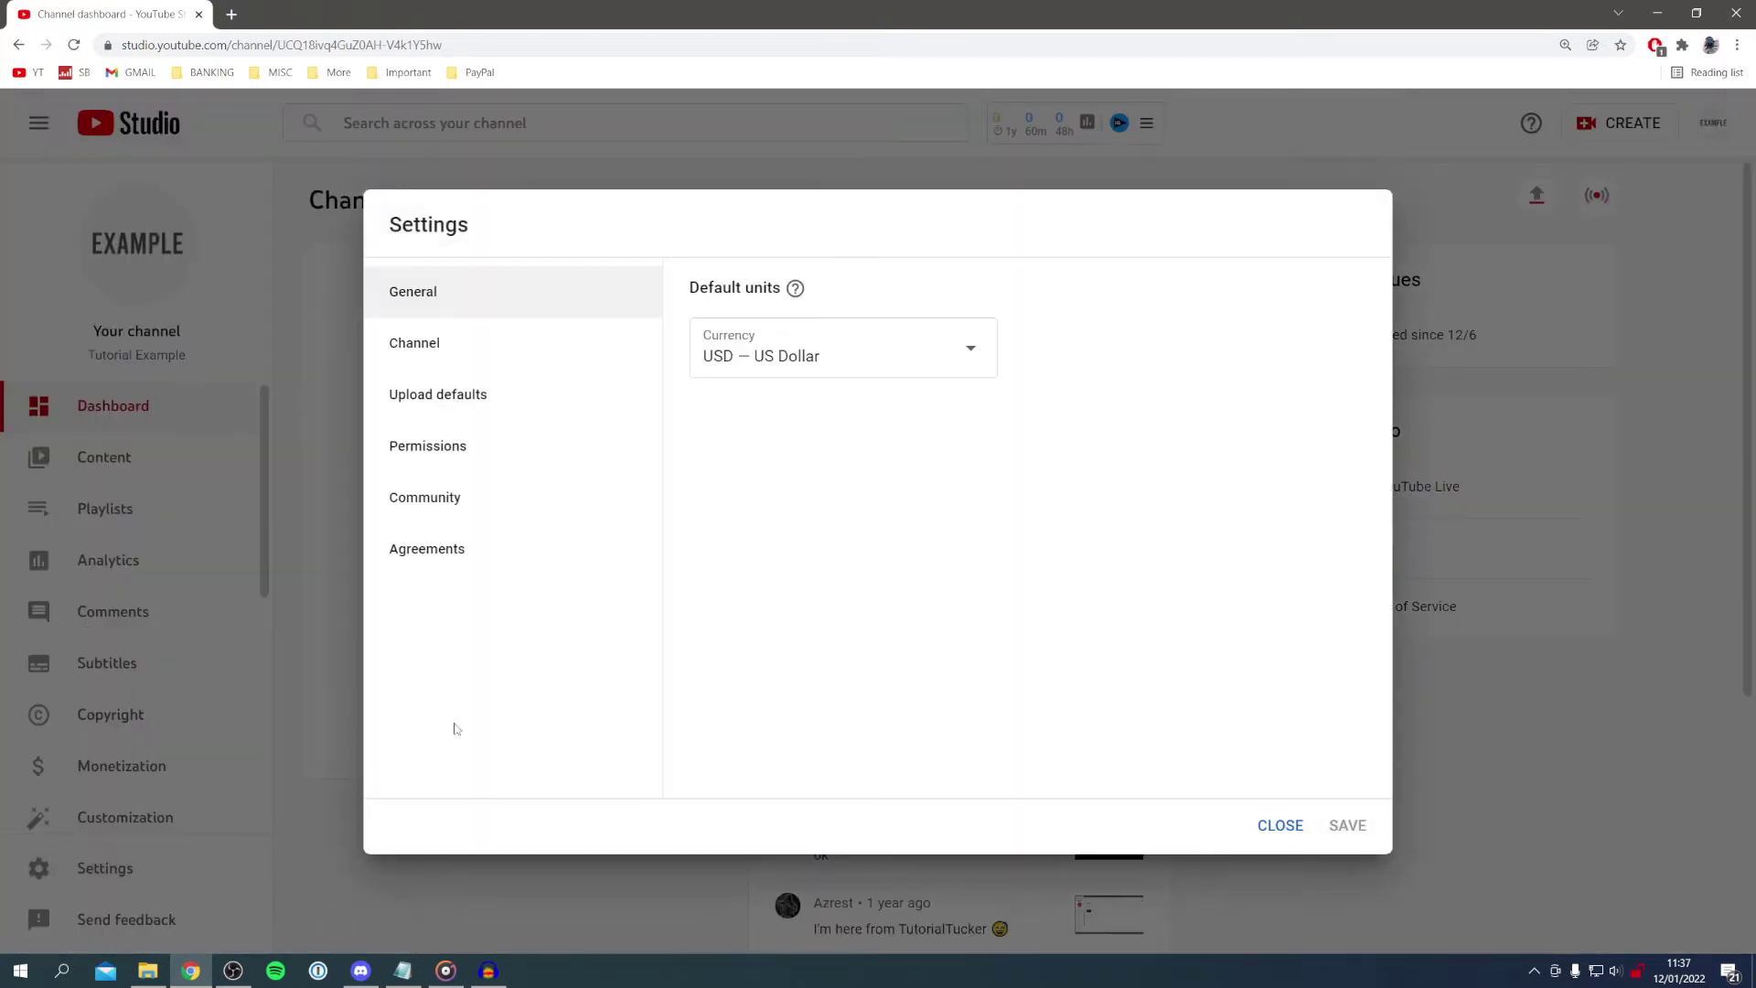
{"action": "left_click", "coordinate": [488, 353]}
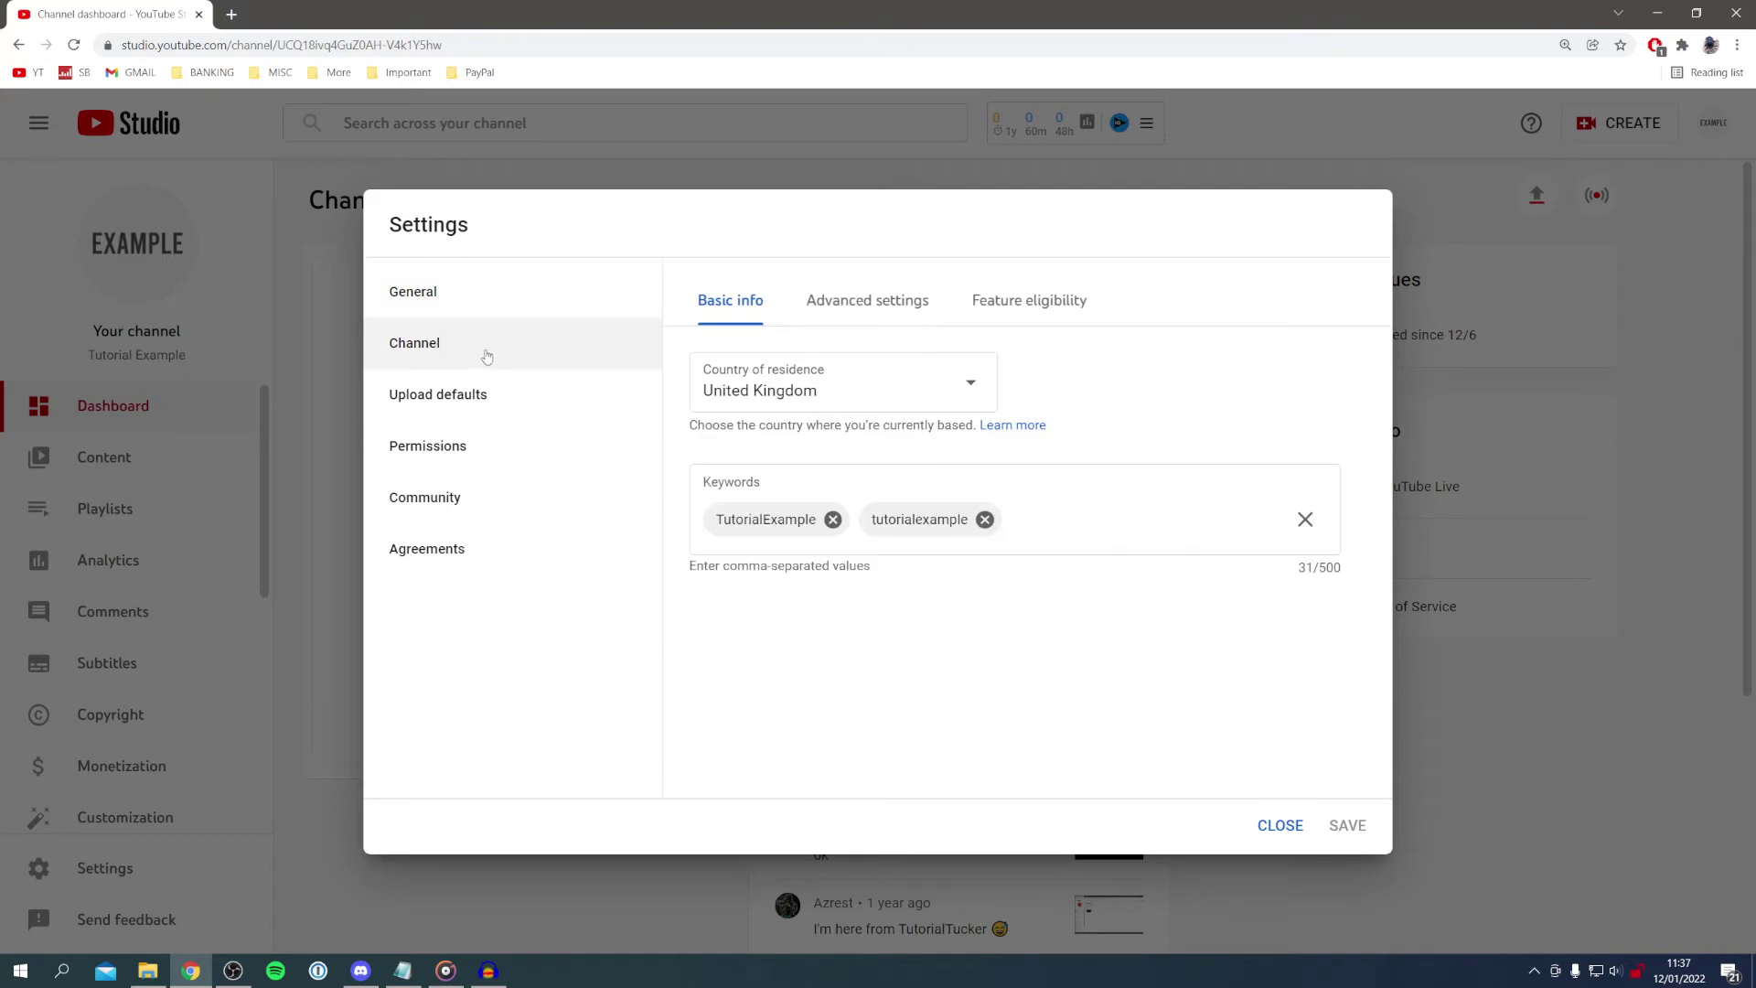
{"action": "left_click", "coordinate": [860, 300]}
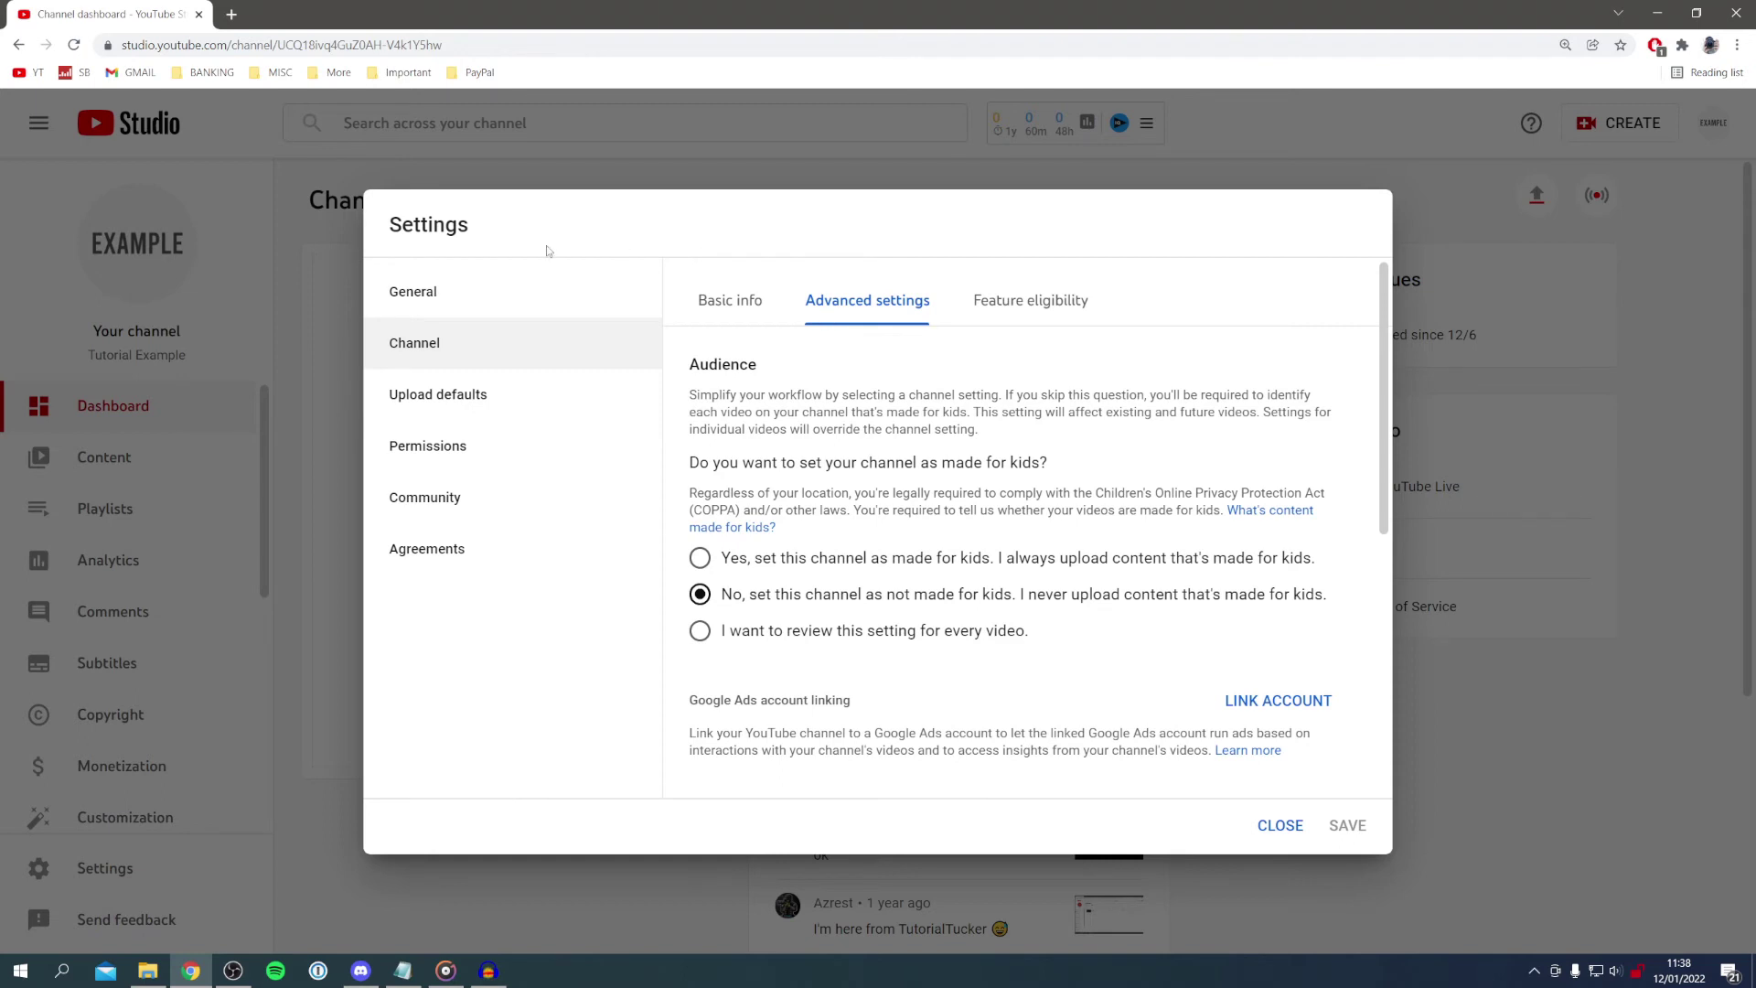
Try Allow all comments in Upload defaults > Advanced settings, then cancel and discard the change
{"action": "left_click", "coordinate": [445, 400]}
{"action": "left_click", "coordinate": [883, 291]}
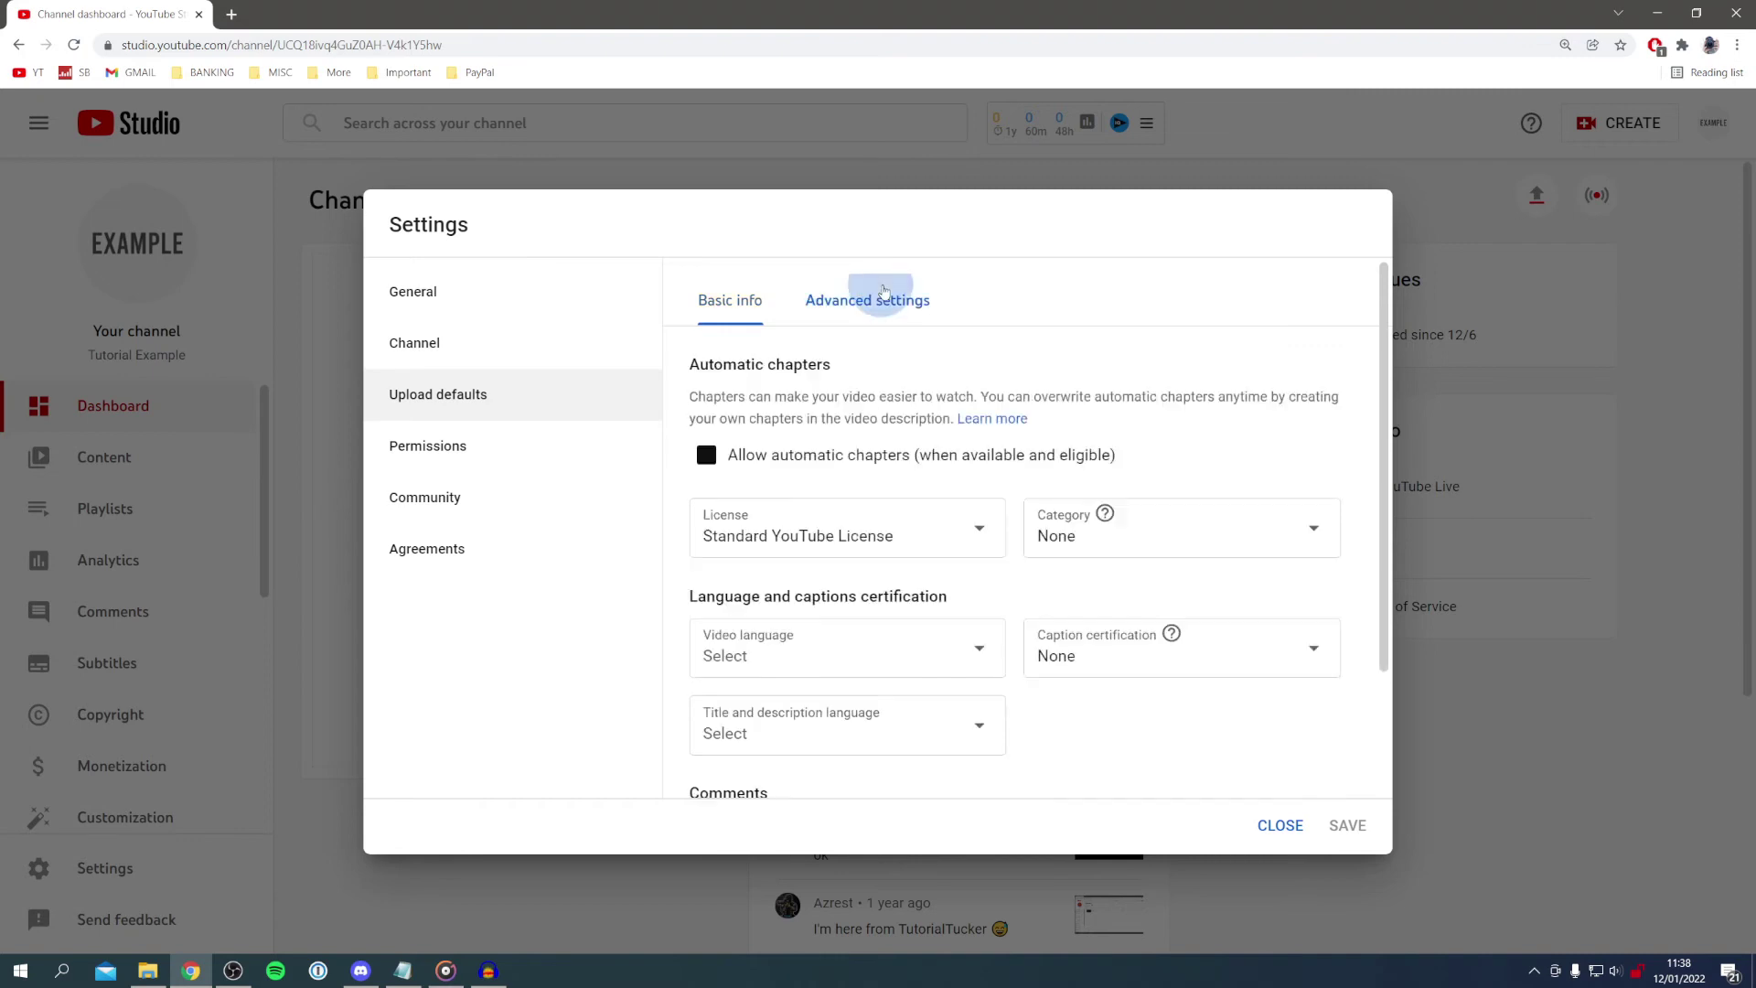
{"action": "scroll", "coordinate": [874, 453], "scroll_direction": "down", "scroll_amount": 2}
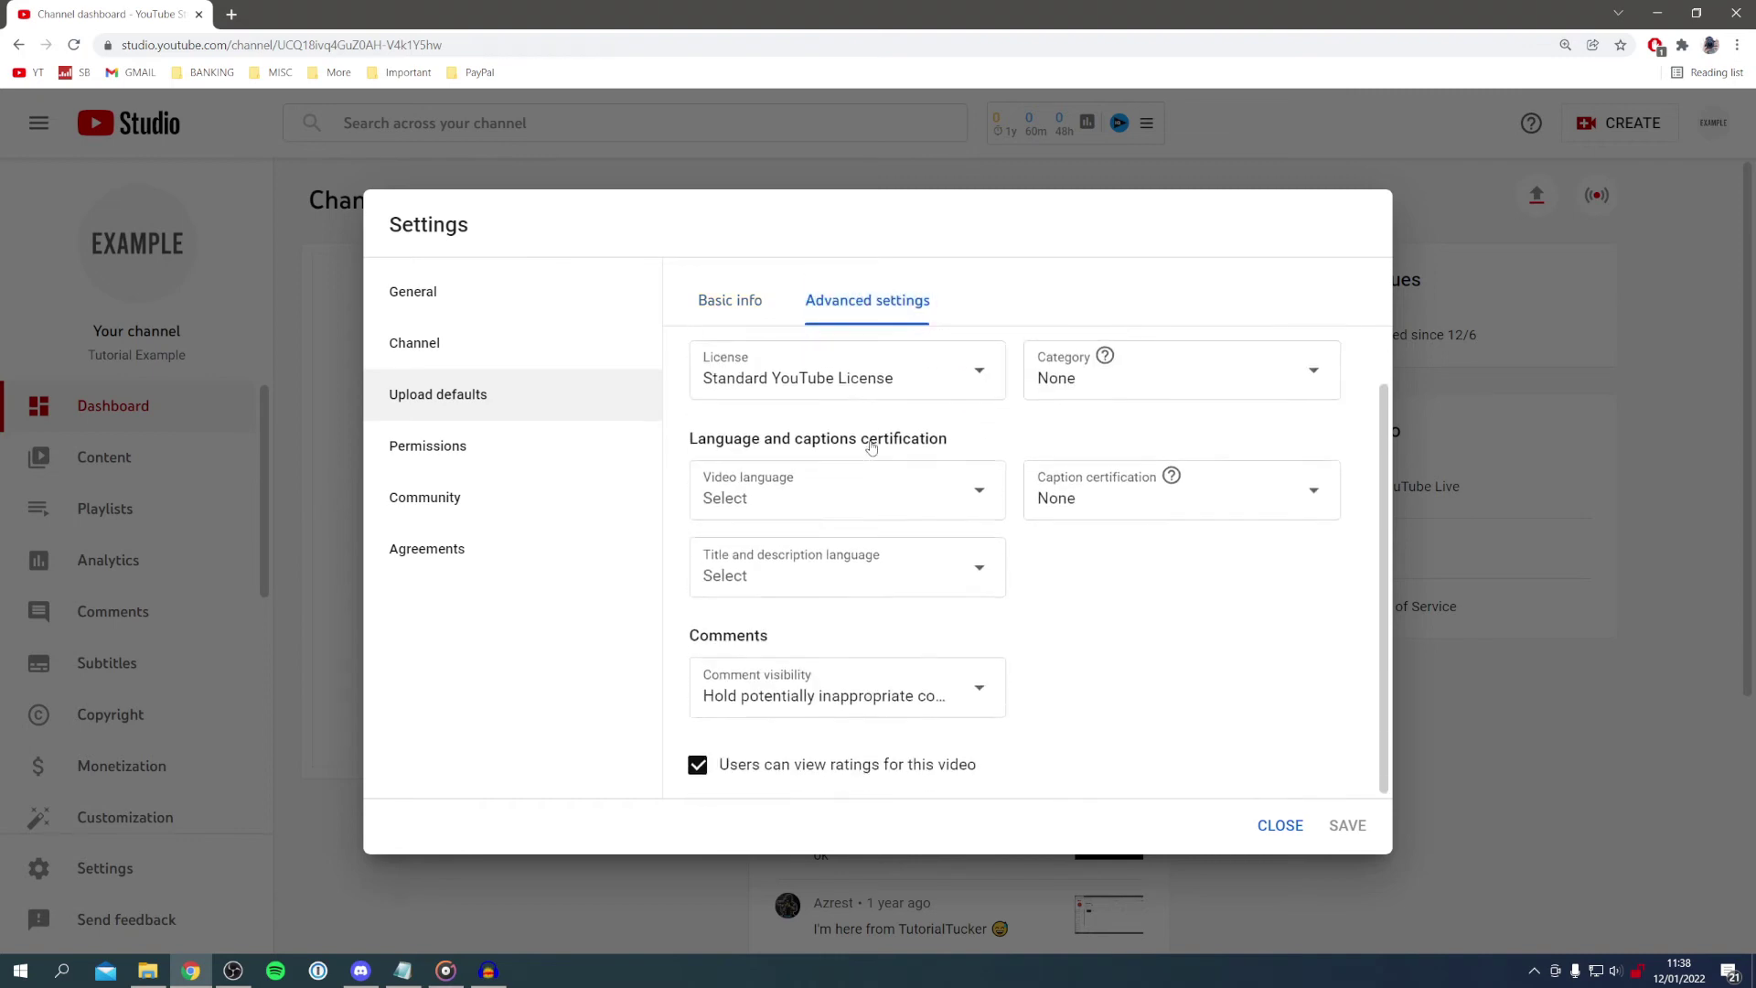
{"action": "left_click", "coordinate": [764, 681]}
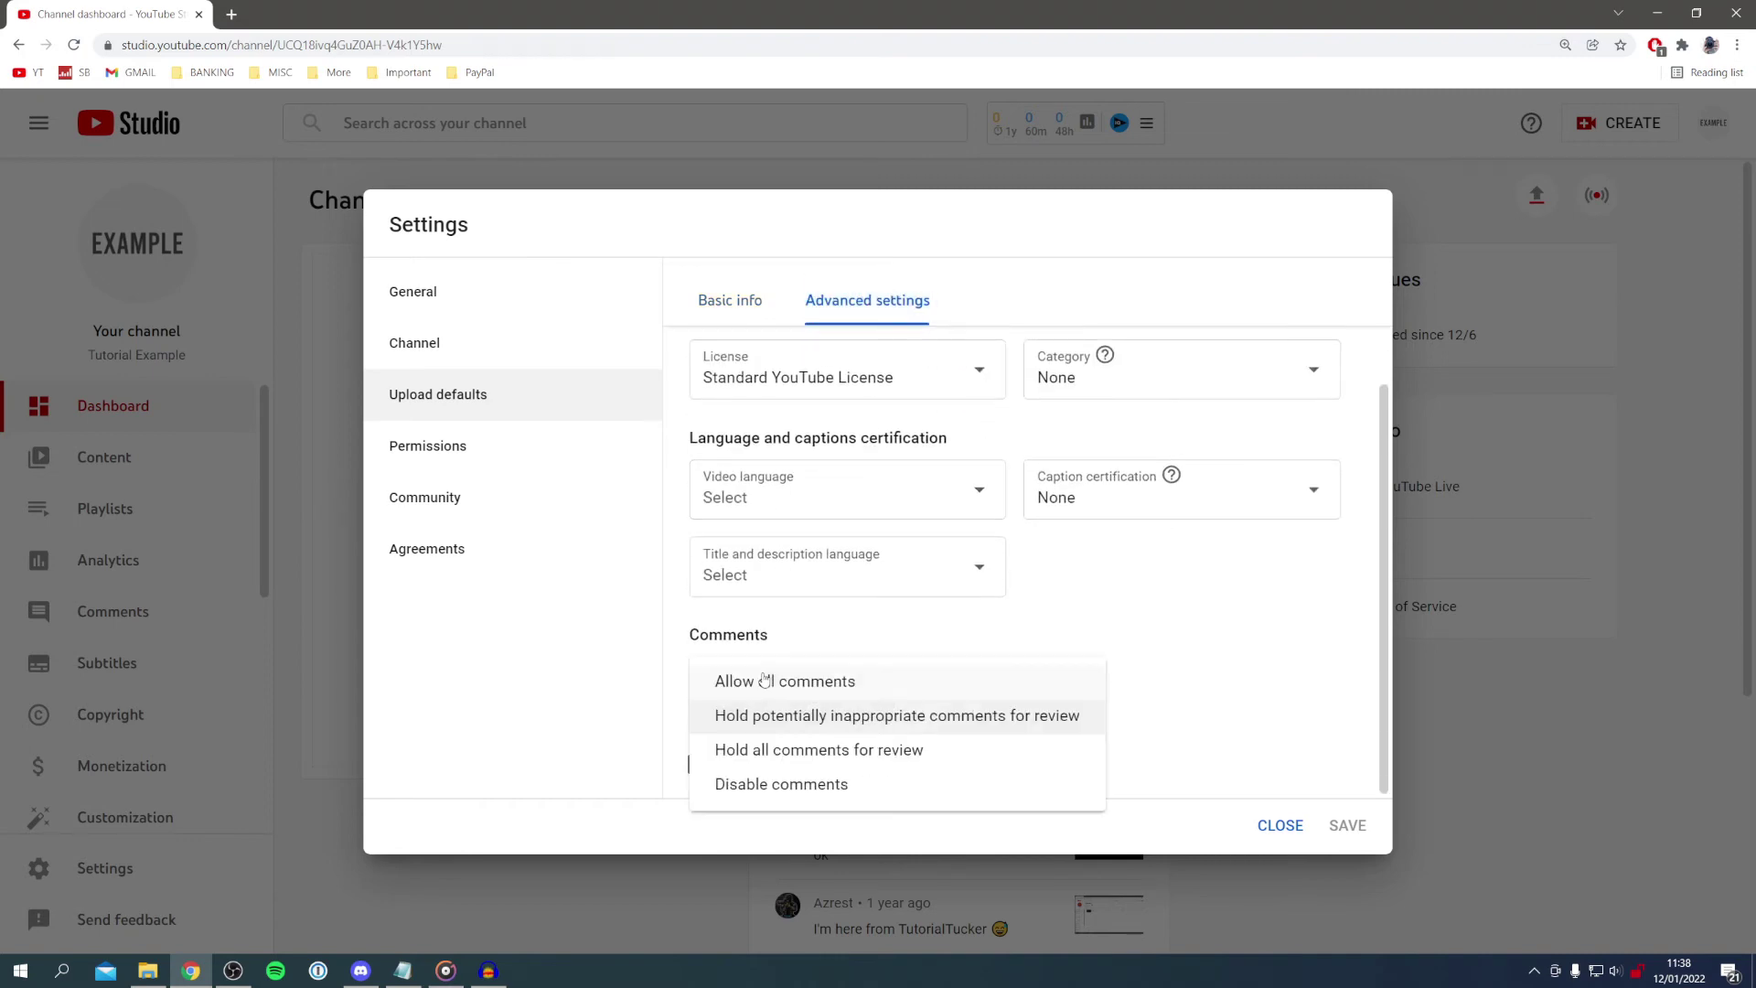
{"action": "left_click", "coordinate": [878, 636]}
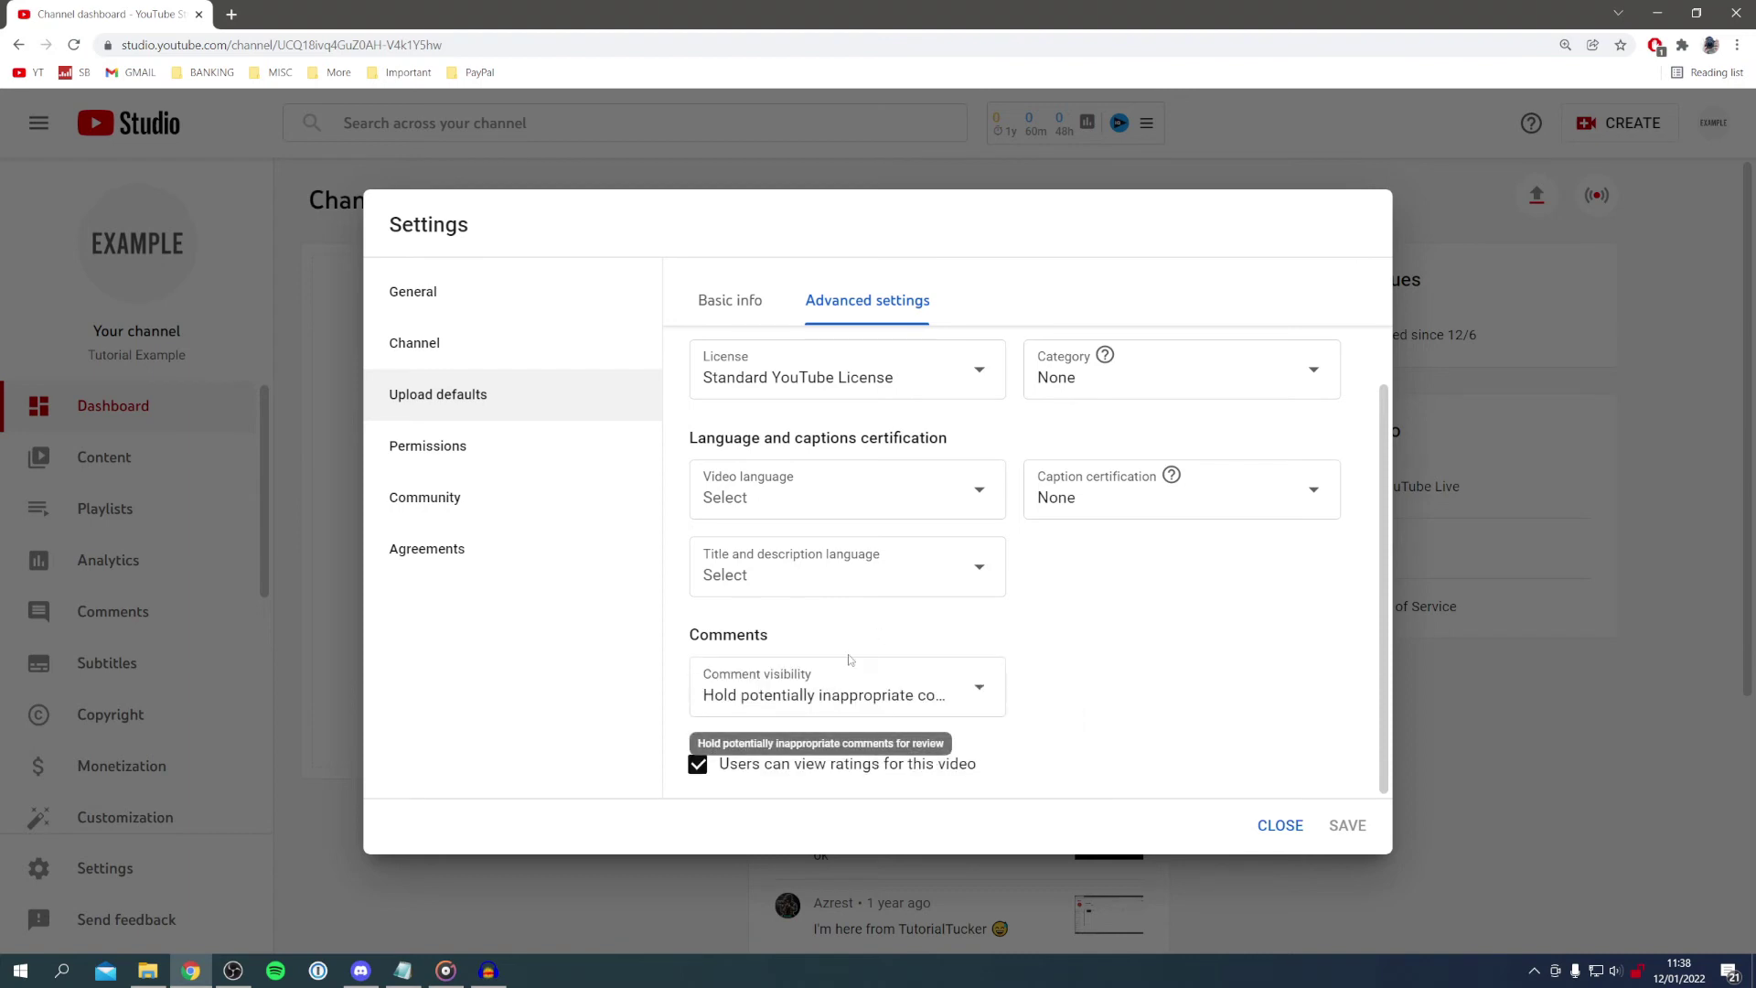
{"action": "left_click", "coordinate": [798, 685]}
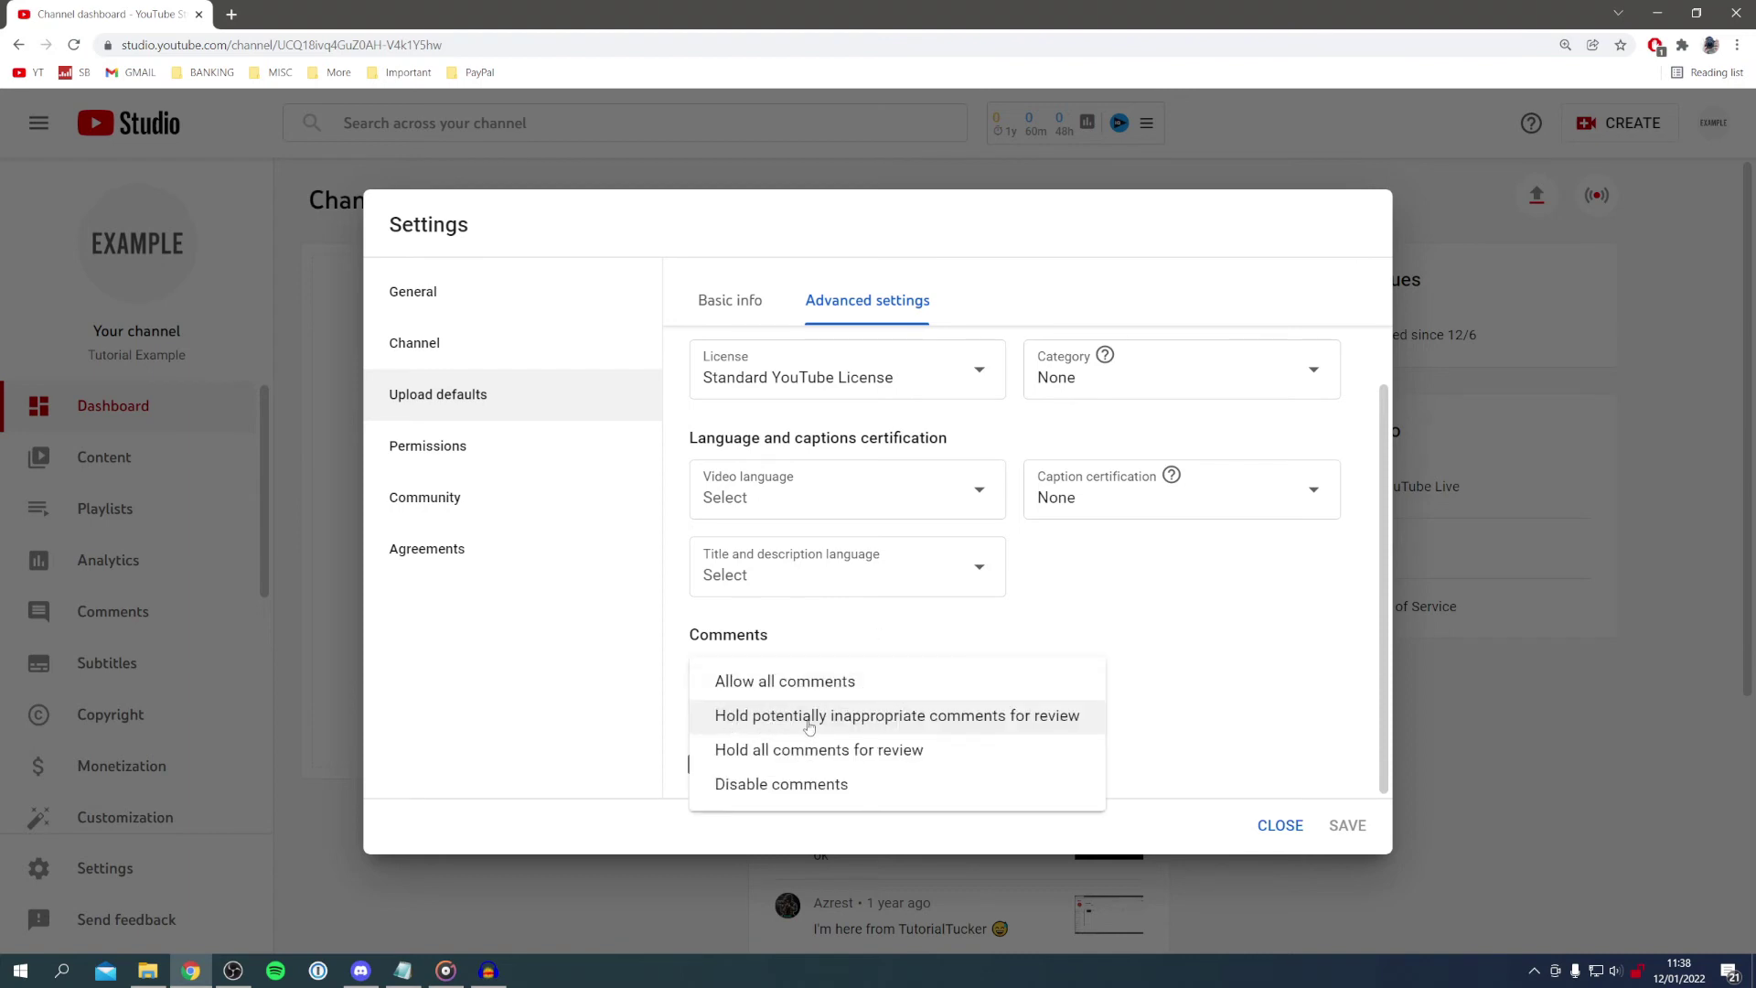
{"action": "left_click", "coordinate": [854, 688]}
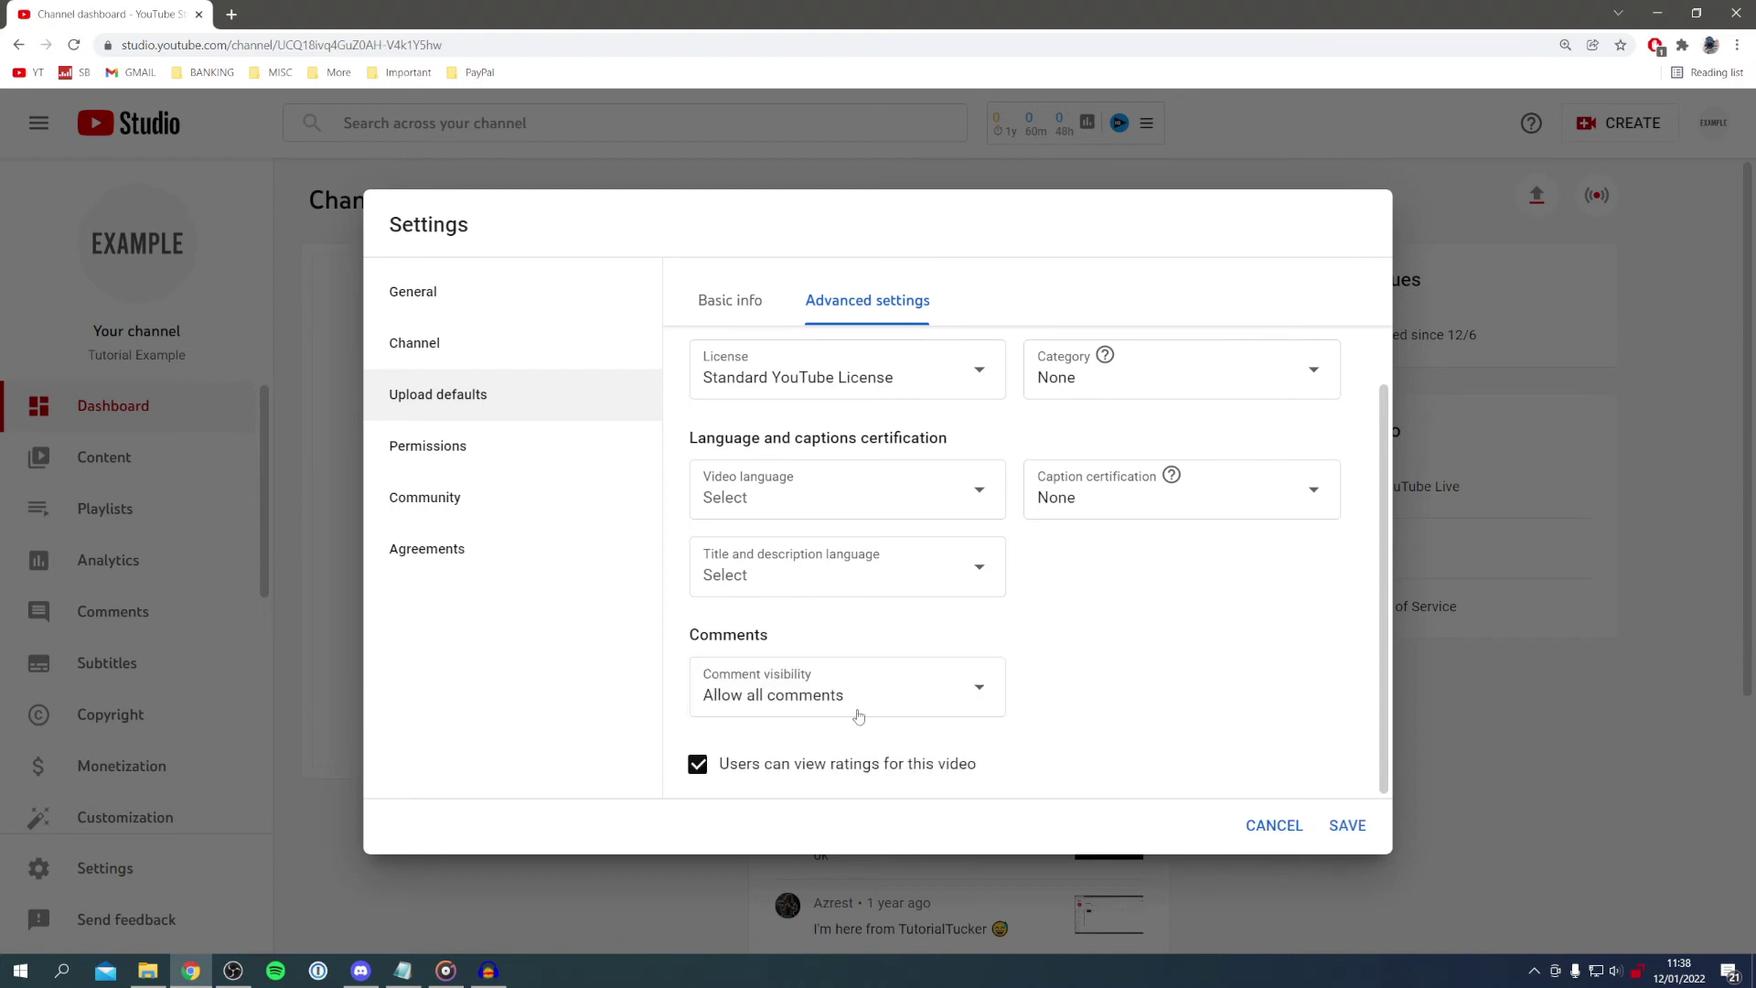
{"action": "left_click", "coordinate": [1271, 824]}
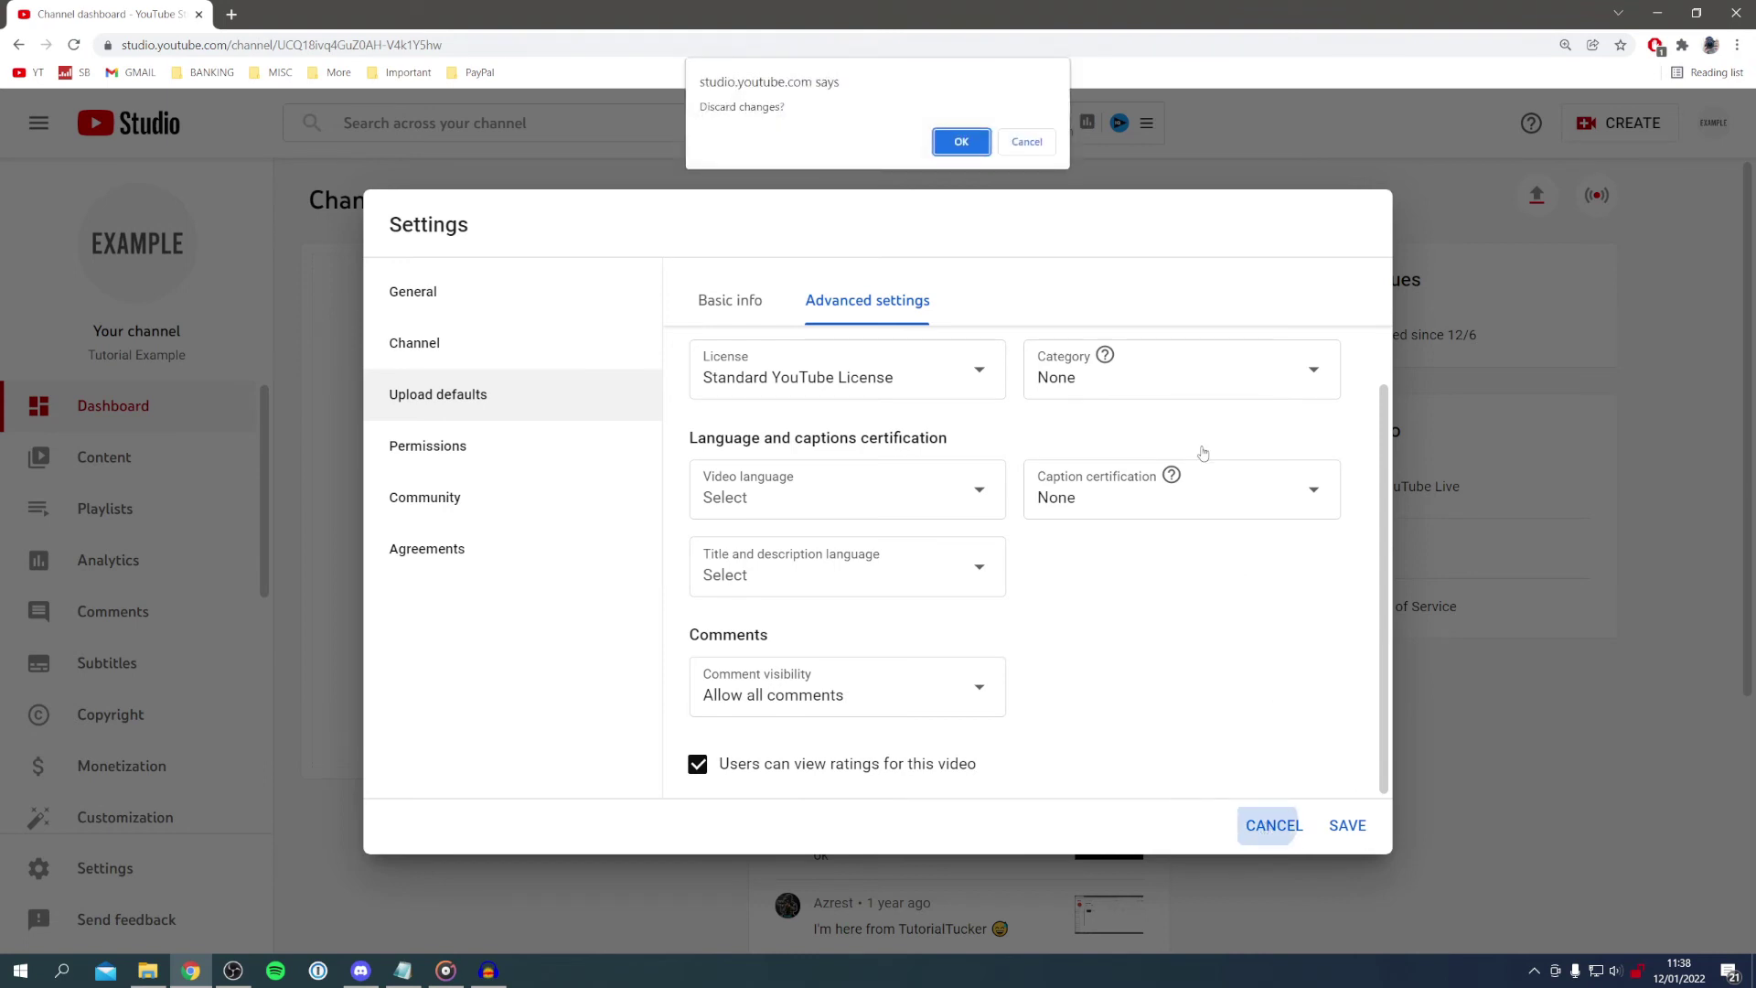
{"action": "left_click", "coordinate": [960, 144]}
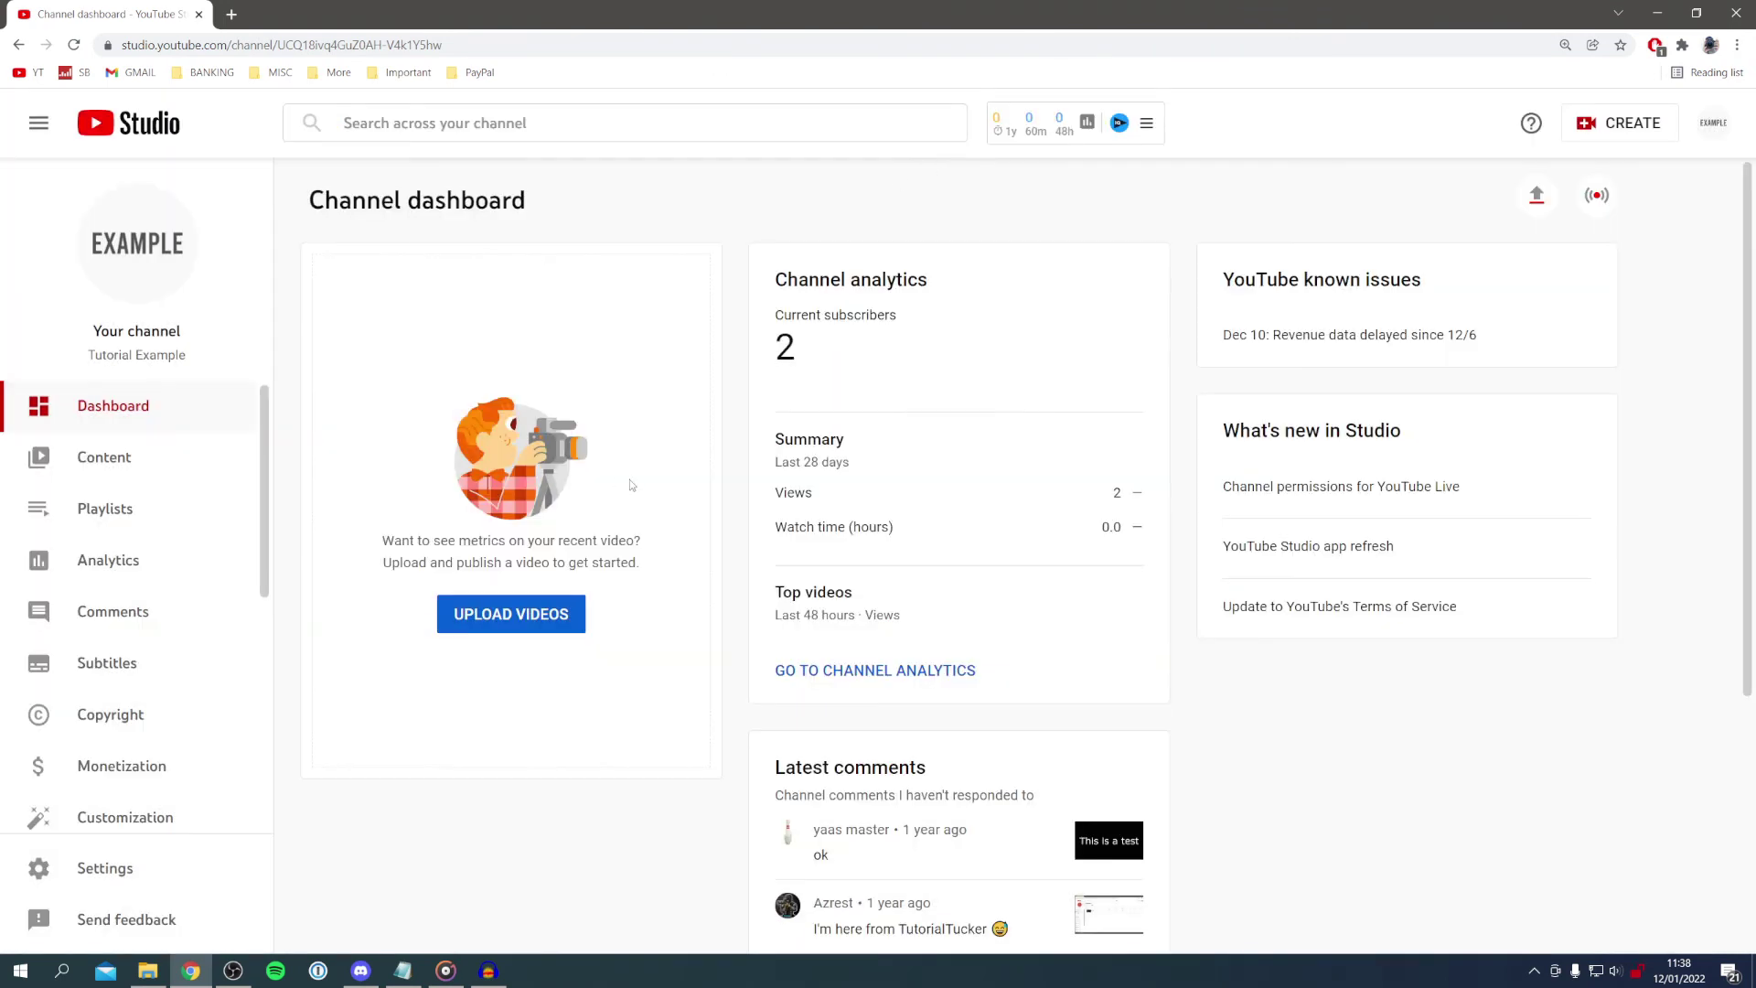
From Content, open the video's details and check its comment visibility is Allow all comments
{"action": "left_click", "coordinate": [151, 462]}
{"action": "left_click", "coordinate": [416, 429]}
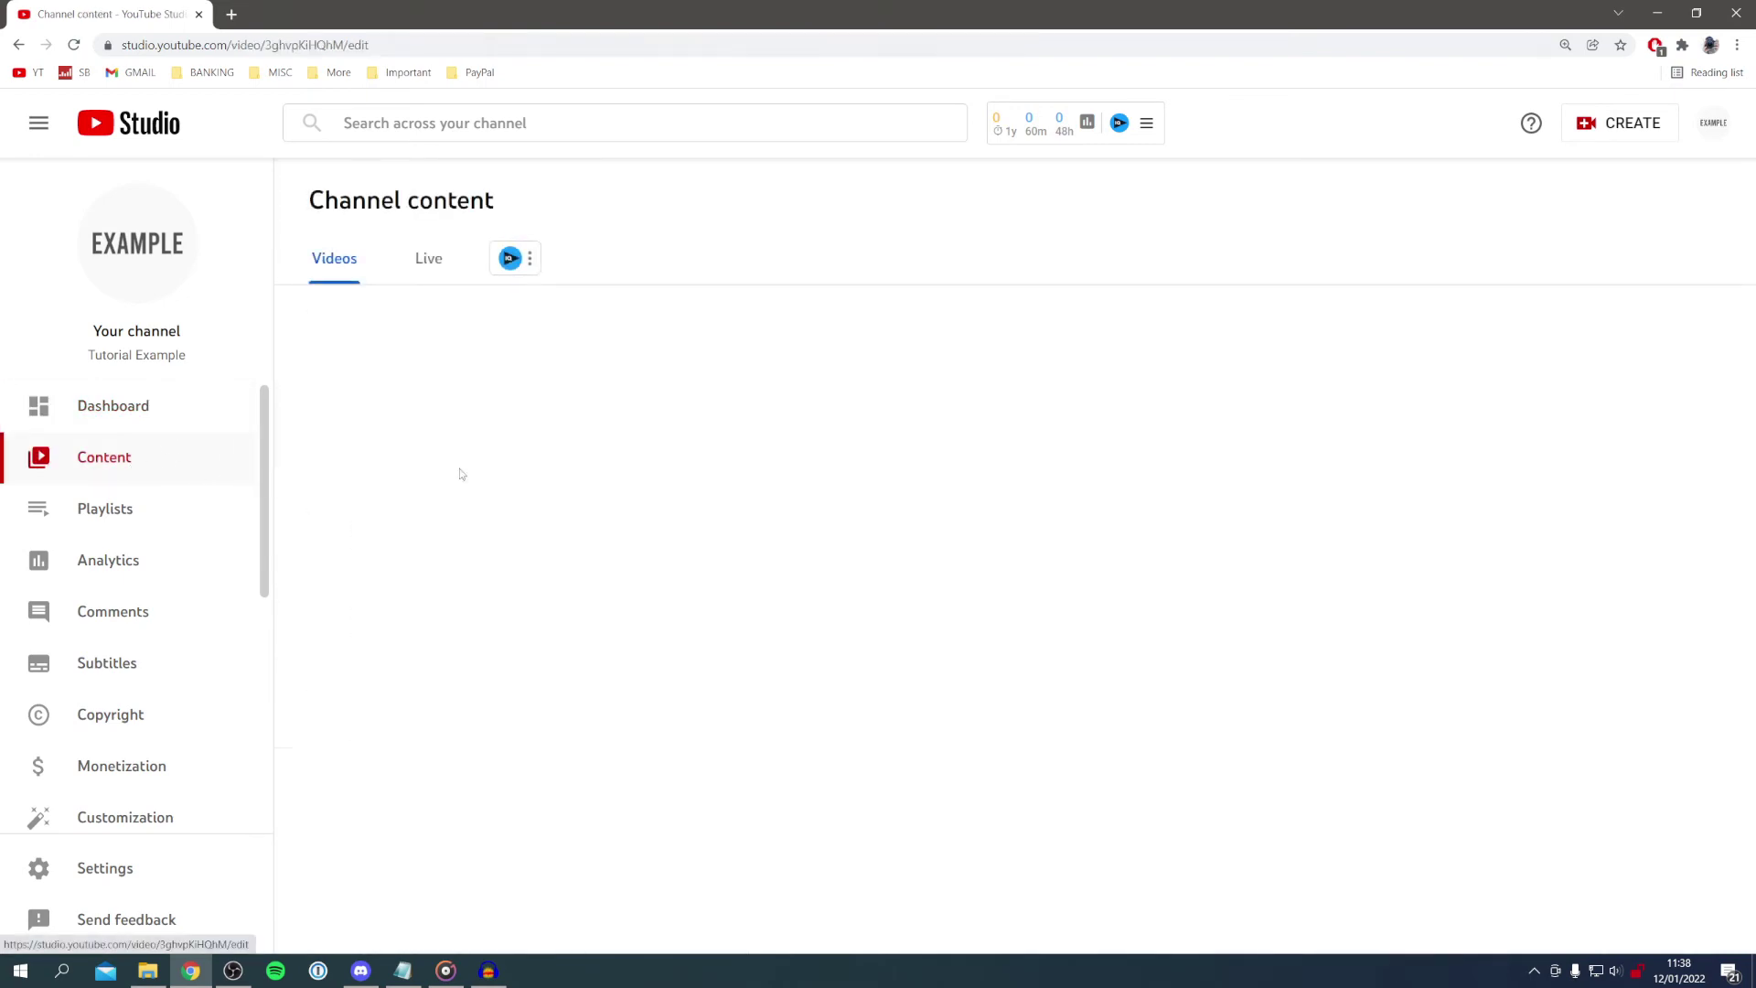
{"action": "scroll", "coordinate": [410, 512], "scroll_direction": "down", "scroll_amount": 10}
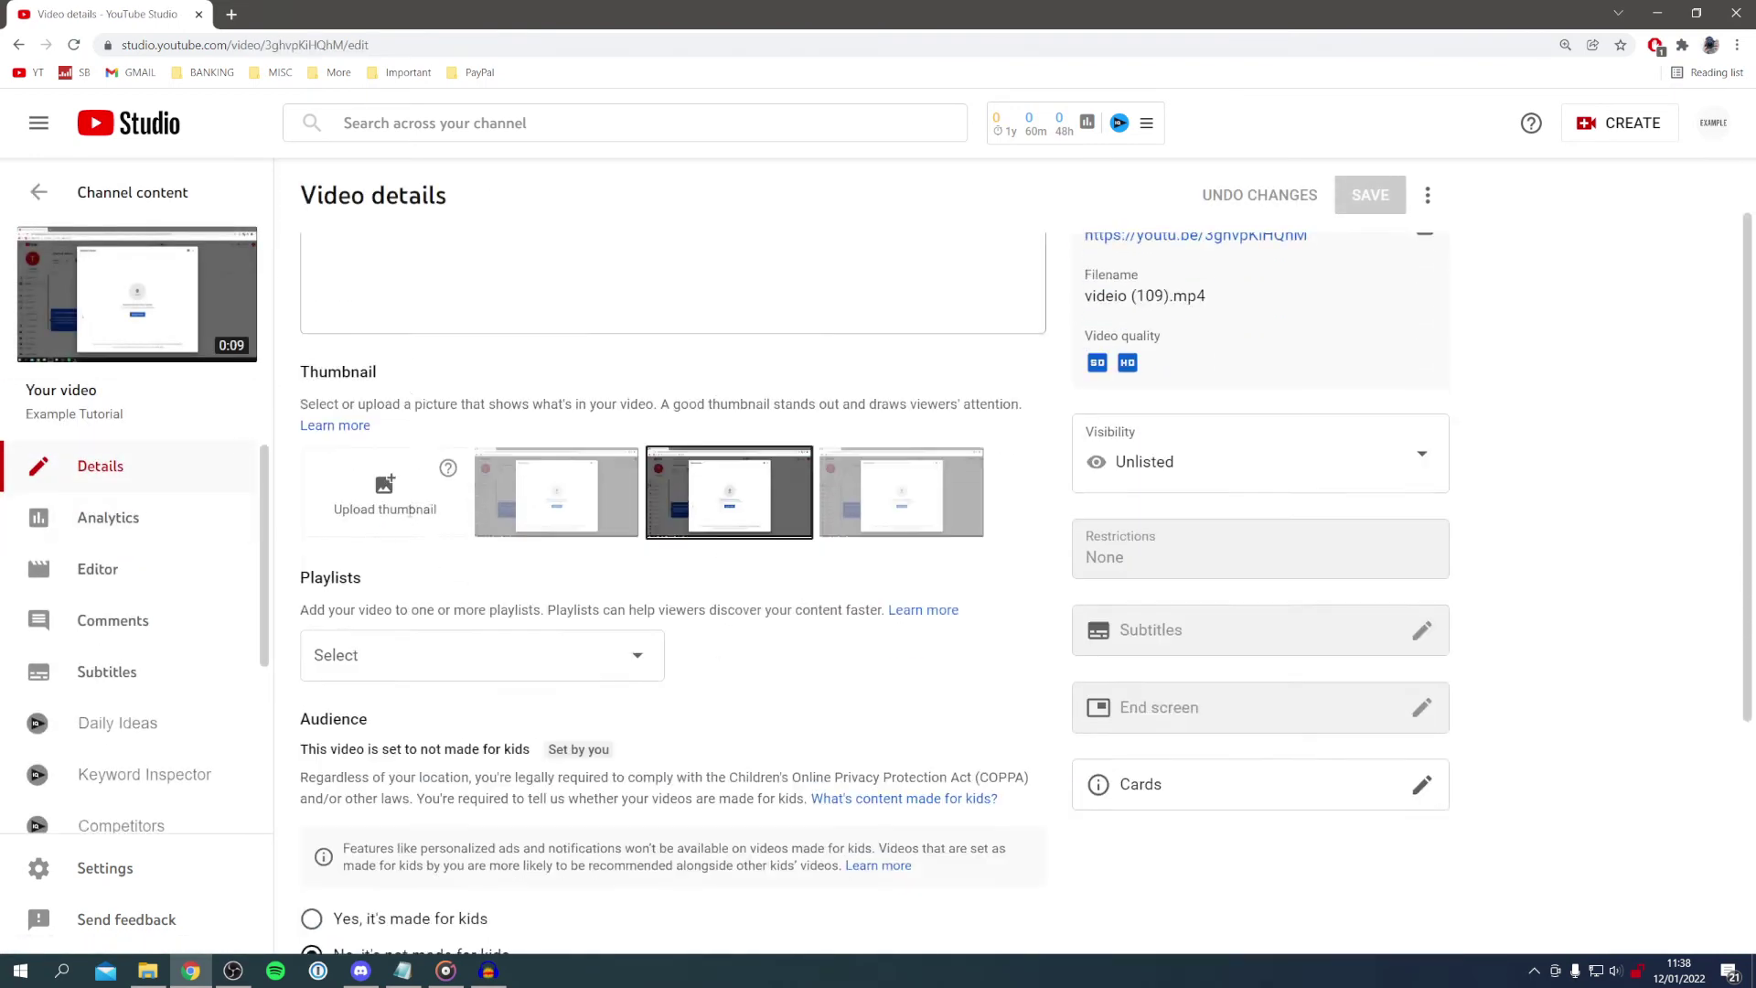
{"action": "scroll", "coordinate": [410, 512], "scroll_direction": "down", "scroll_amount": 17}
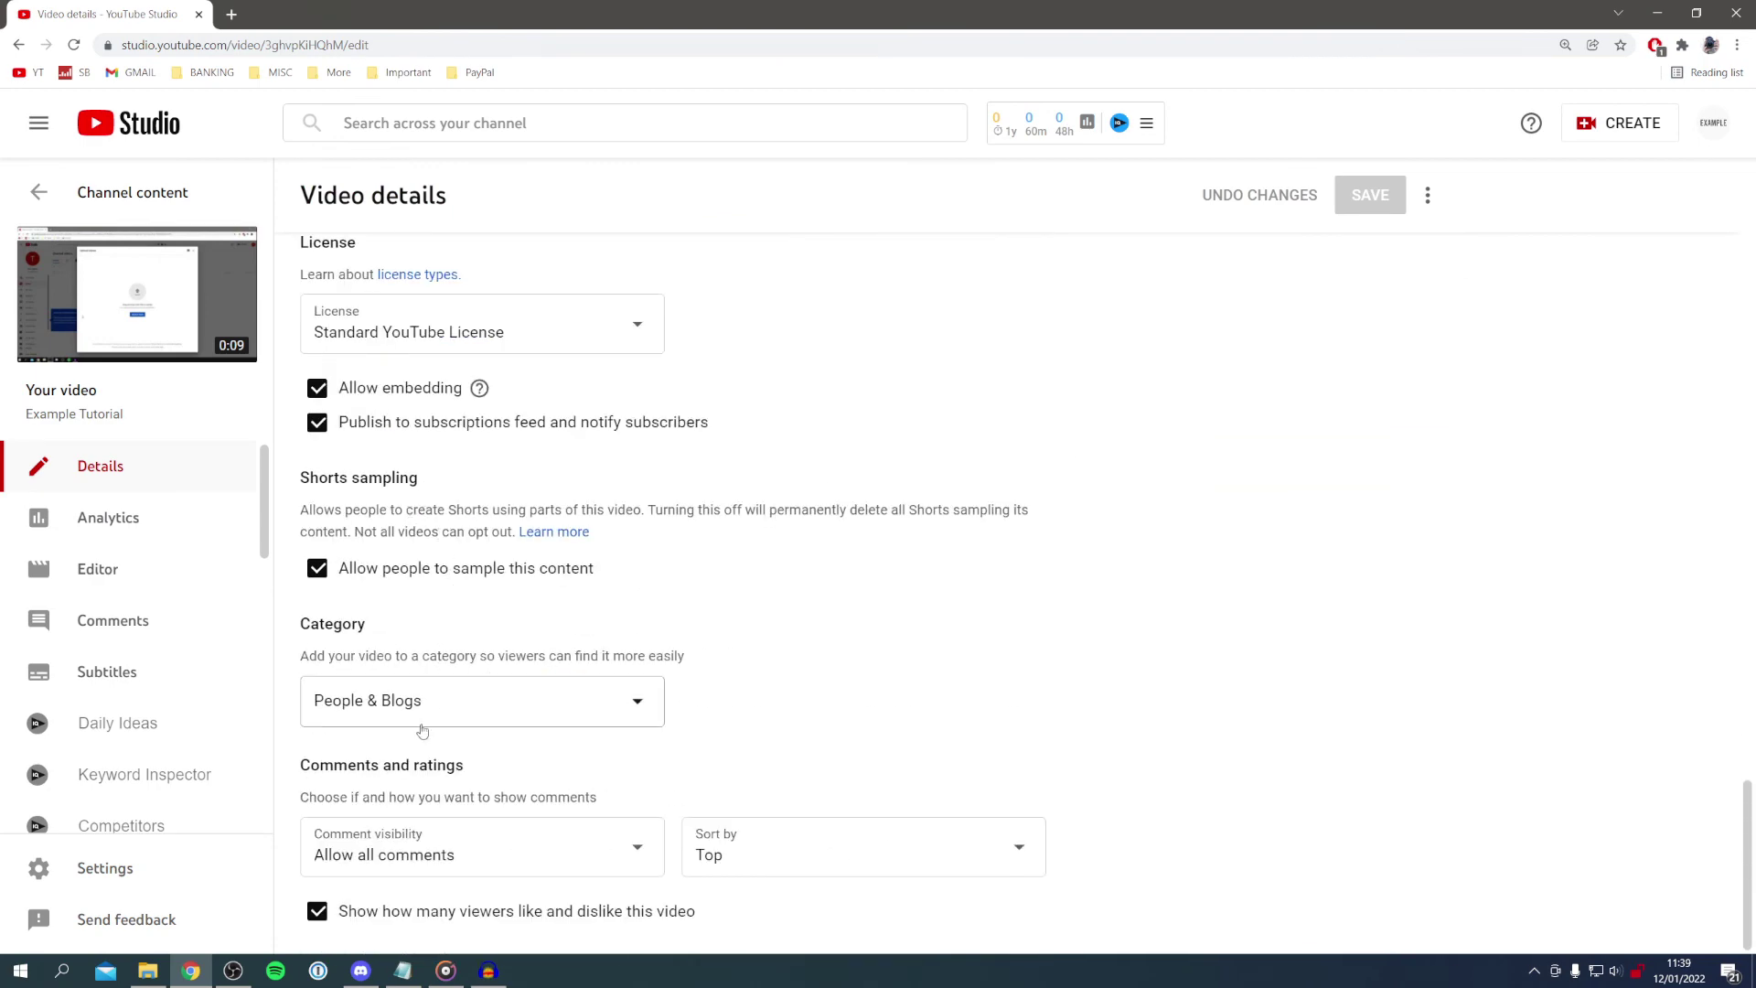
{"action": "left_click", "coordinate": [338, 842]}
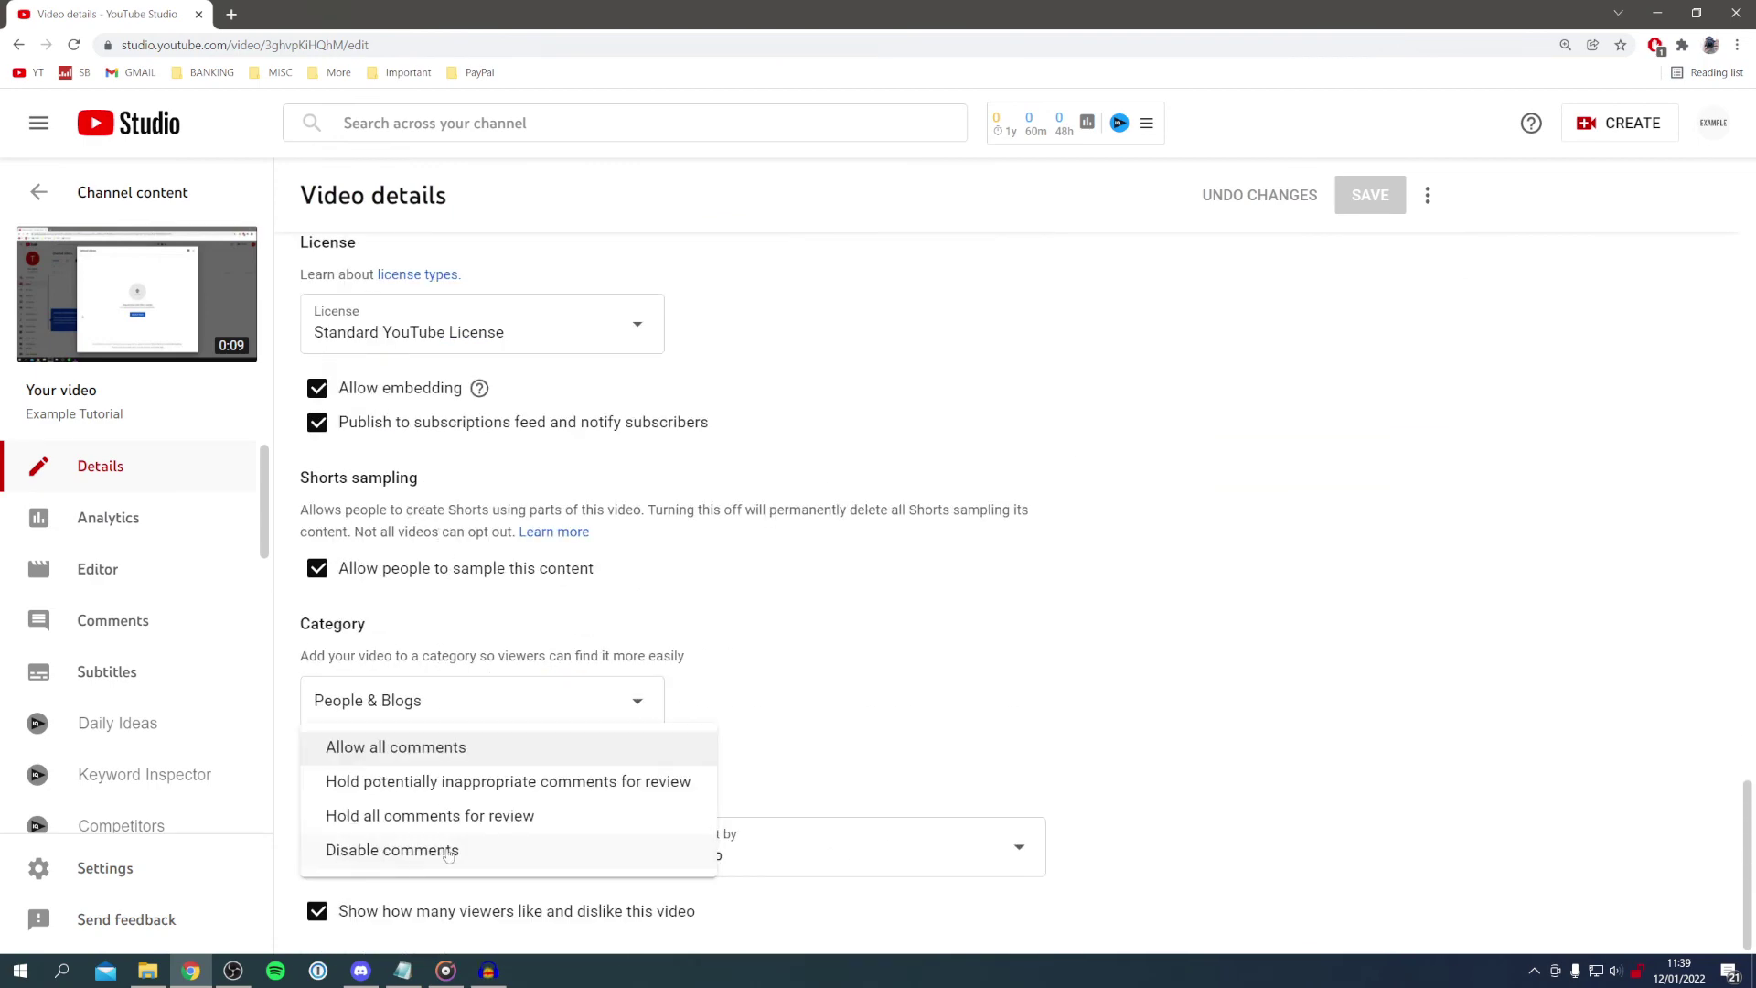